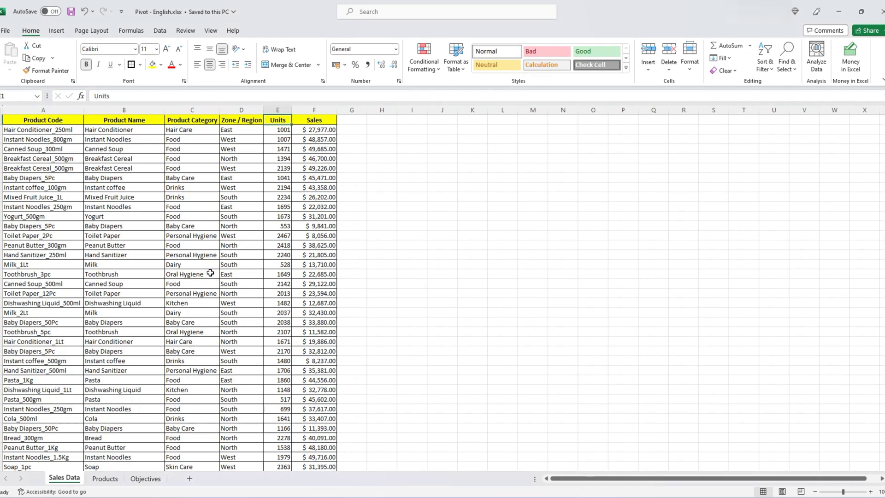
On the Products sheet, highlight the Baby Care entries, Baby Diapers product names and codes.
scroll(192, 270, "down", 20)
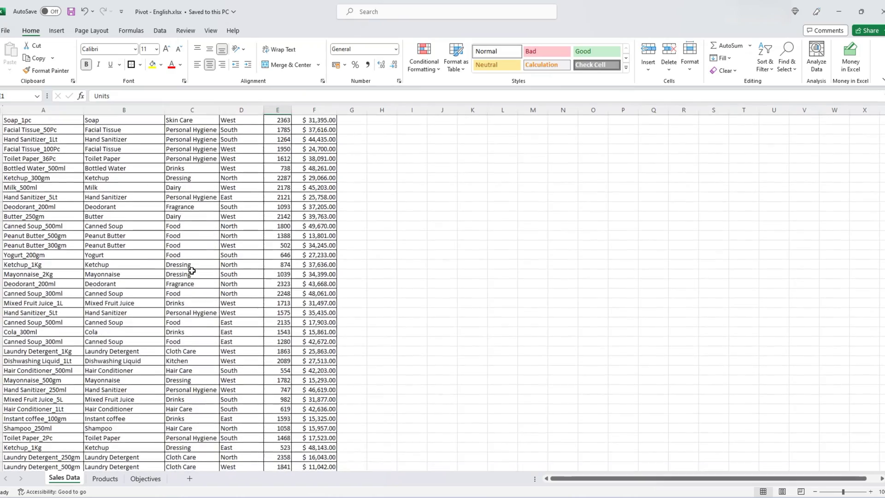
scroll(192, 271, "down", 15)
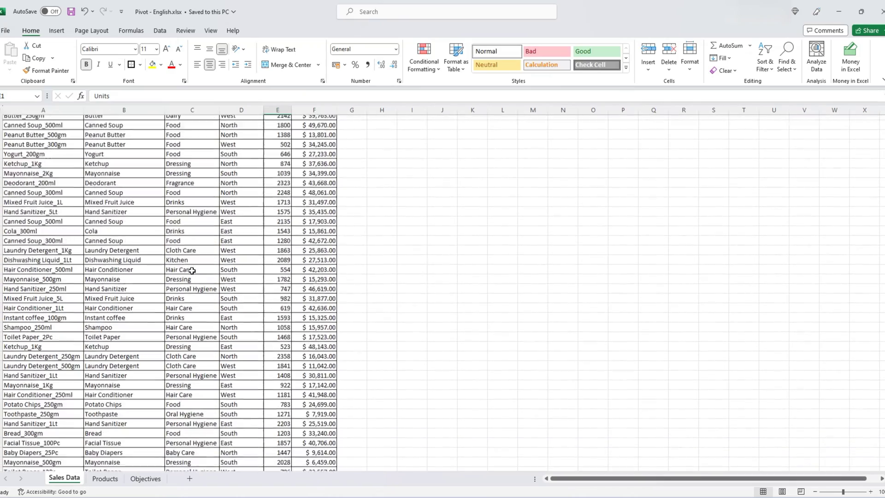
left_click(106, 480)
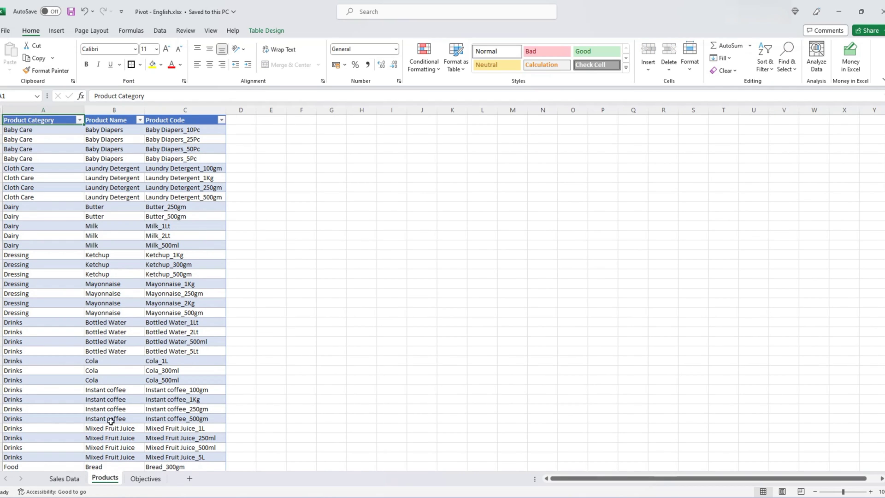
left_click_drag(72, 132, 72, 159)
left_click_drag(129, 131, 133, 157)
left_click_drag(176, 130, 180, 158)
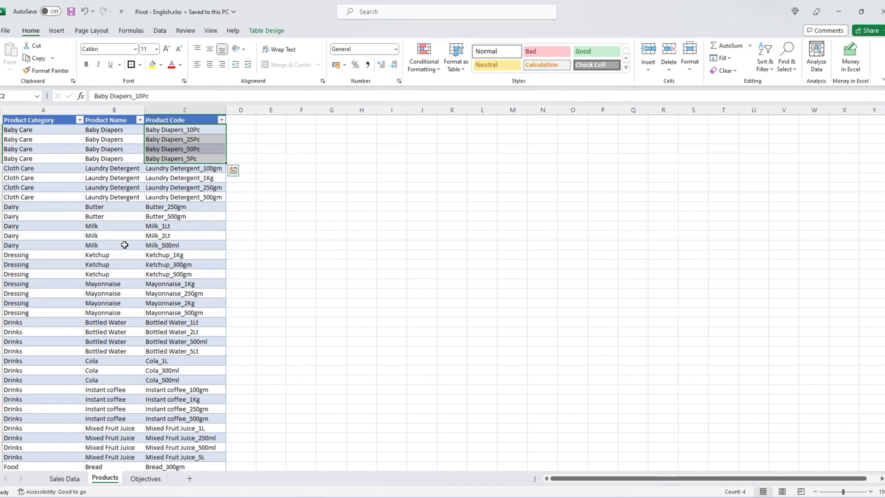
Highlight the Drinks products (Bottled Water, Cola, Instant coffee) and their product codes.
left_click(52, 321)
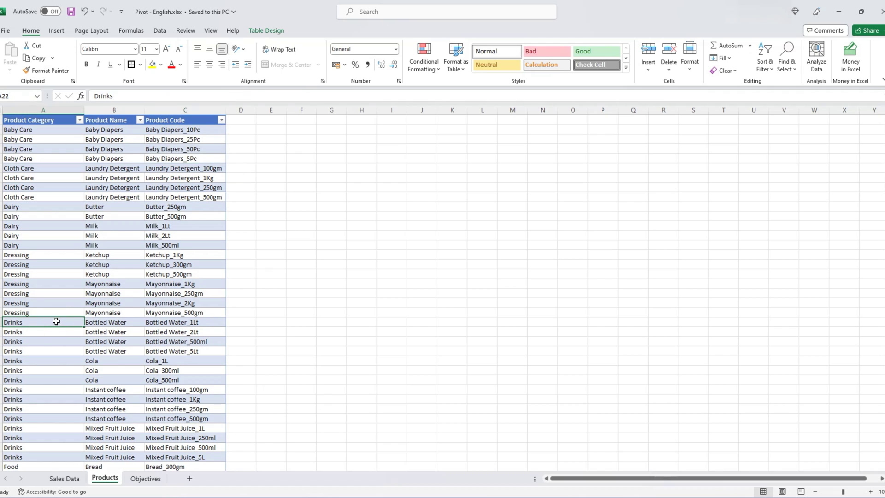
left_click_drag(108, 322, 111, 330)
left_click(121, 361)
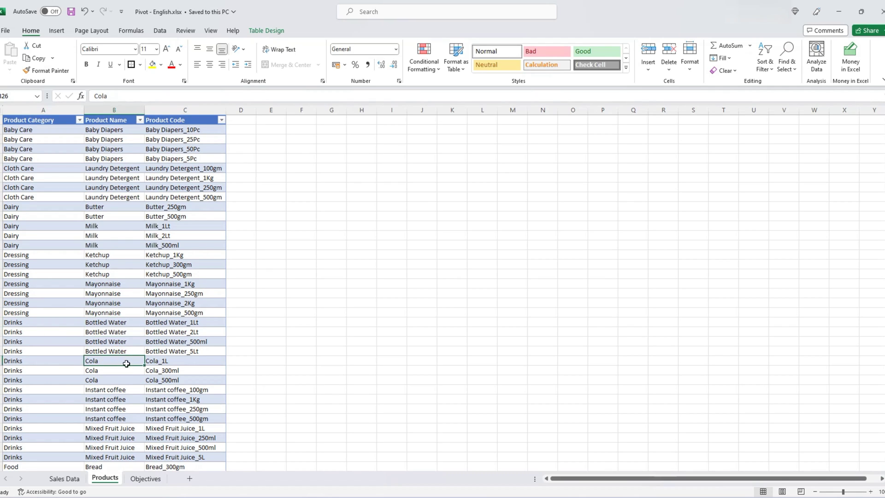
left_click(136, 391)
left_click_drag(178, 324, 217, 451)
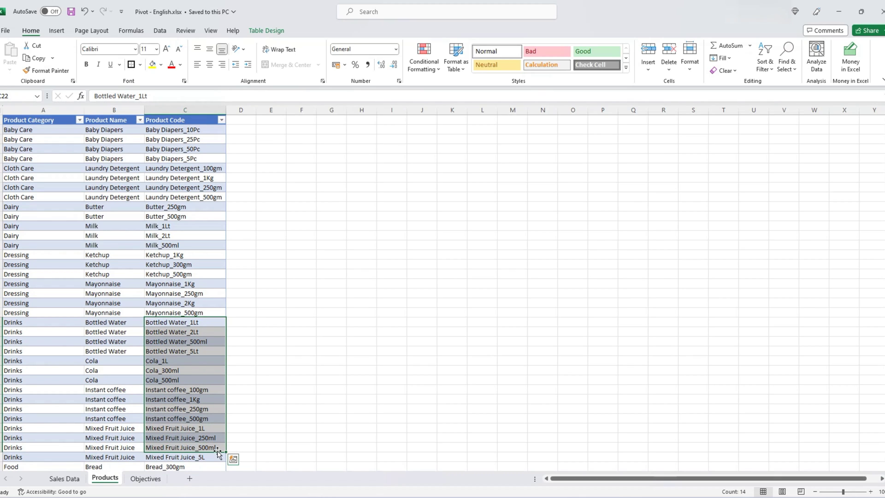
Return to Sales Data, point out a Zone / Region value, then open the Objectives sheet.
left_click(63, 480)
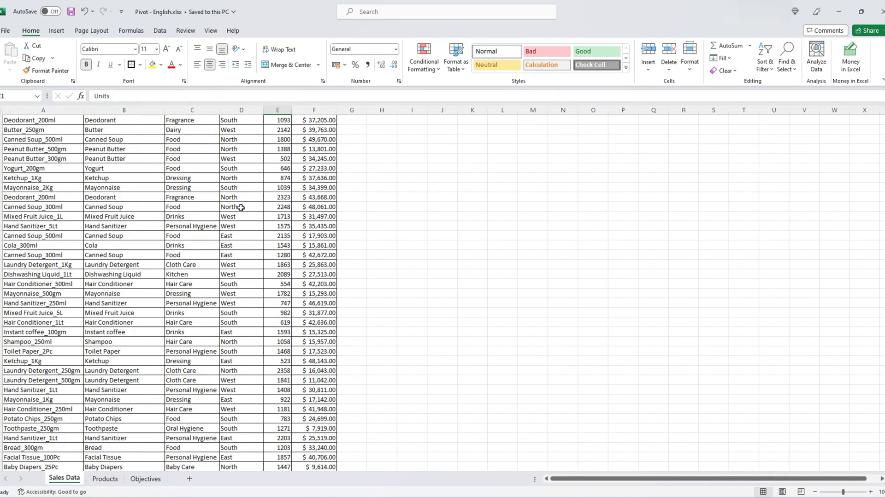
left_click(242, 188)
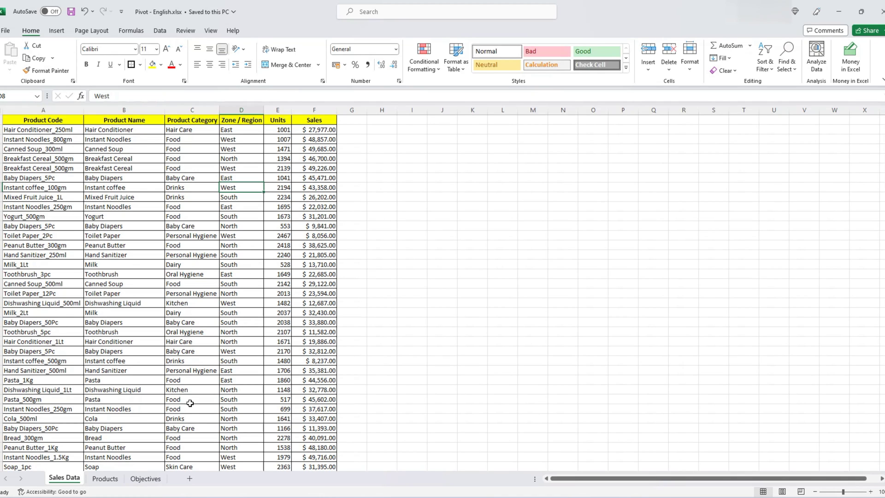
left_click(156, 480)
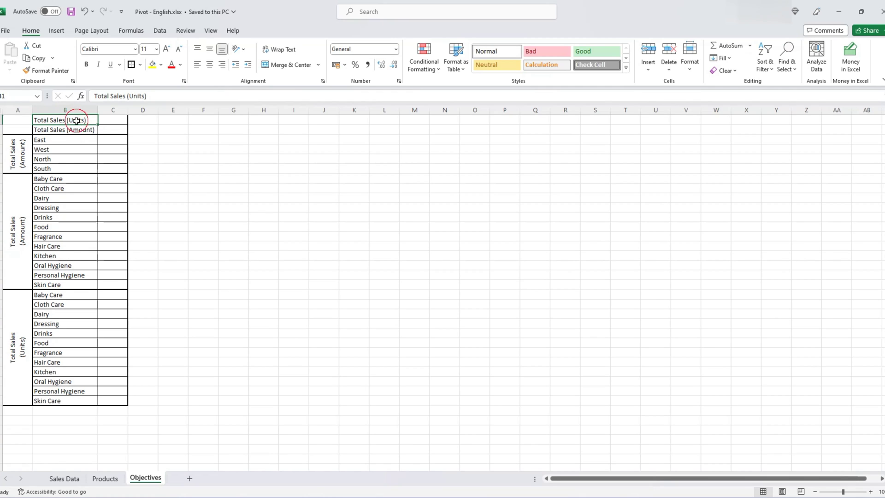
Highlight the Objectives labels (units/amount totals, zones East to South, categories), then return to Sales Data.
left_click_drag(76, 120, 78, 130)
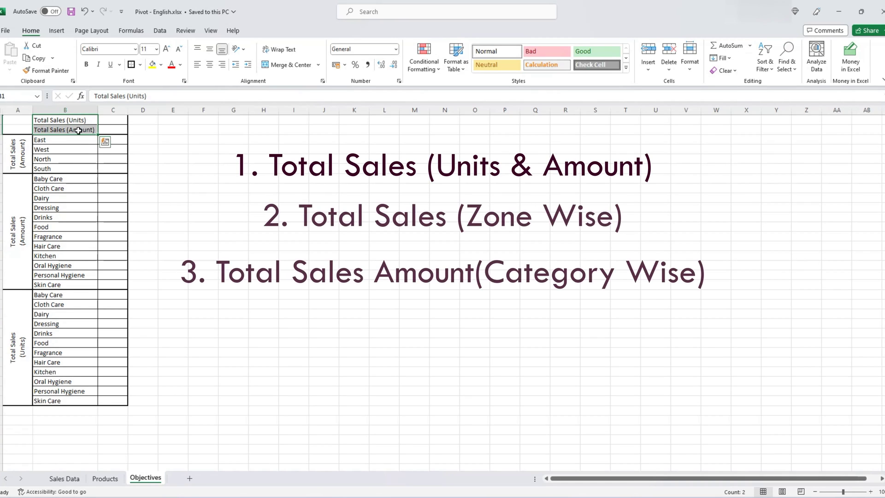
left_click_drag(77, 139, 79, 169)
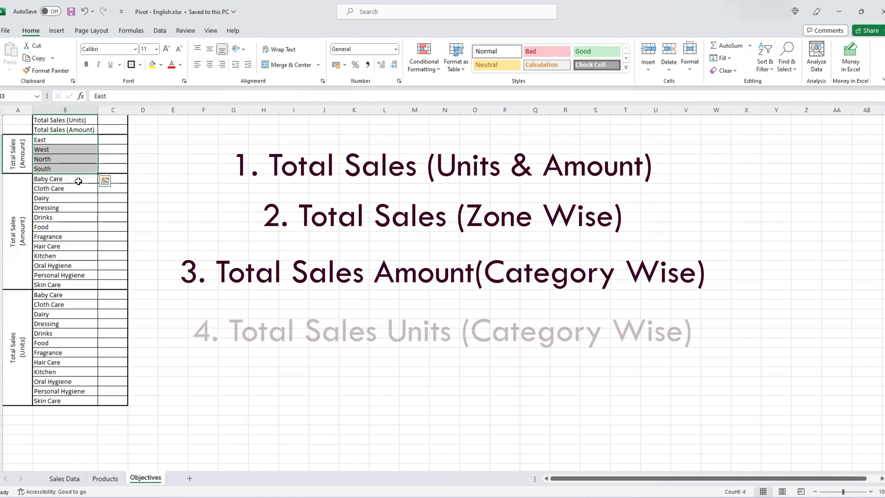
left_click_drag(78, 181, 87, 400)
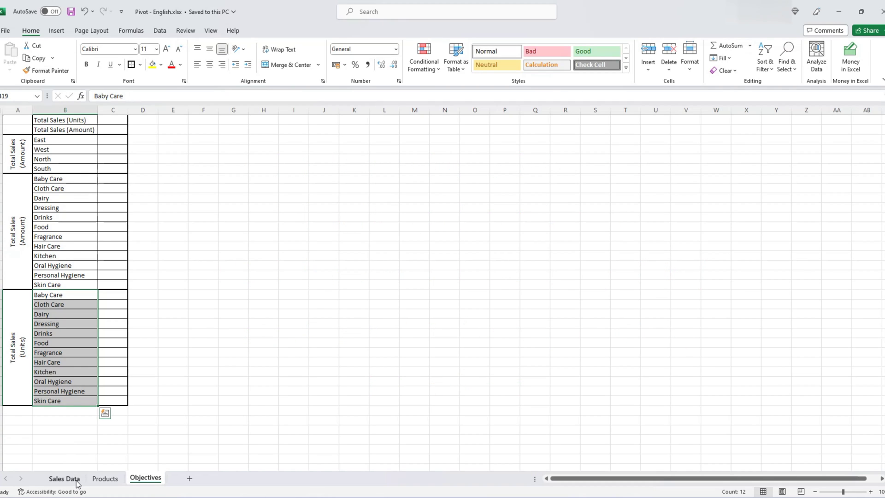
left_click(75, 480)
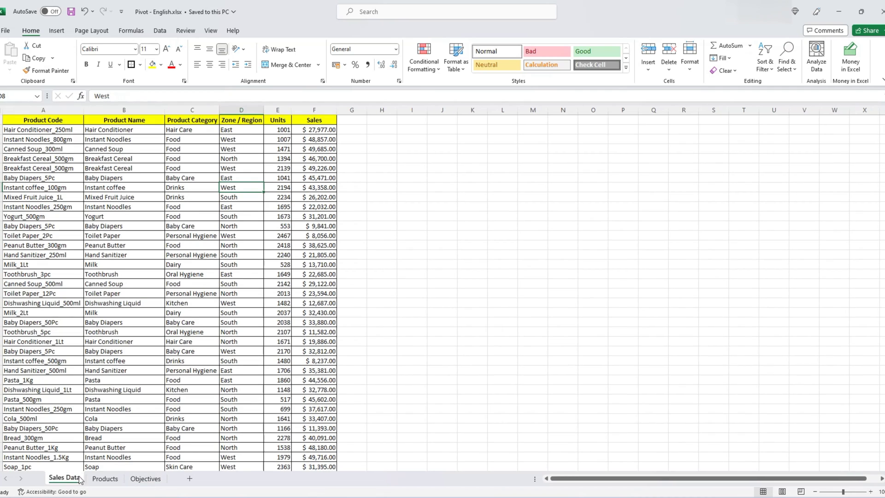
Enter =SUM(F2:F333) in F334 to total sales at $95,11,388.00.
left_click(282, 418)
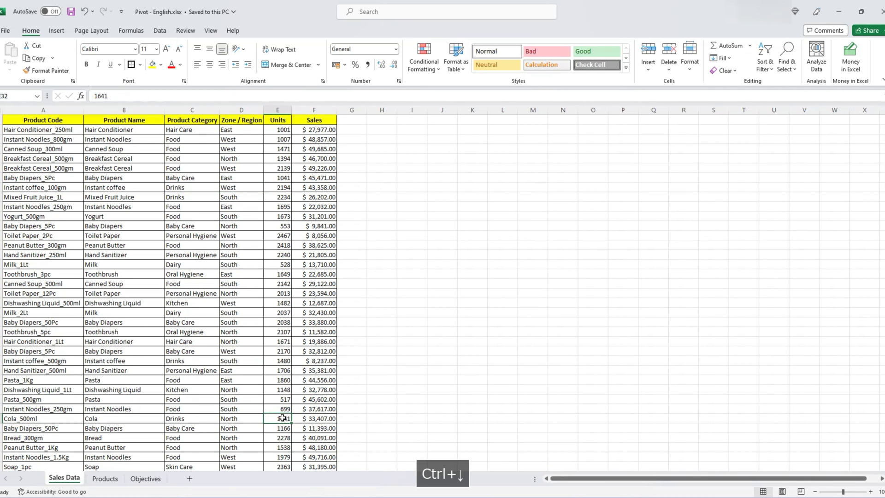
key("ctrl+Down")
key("Down")
key("Right")
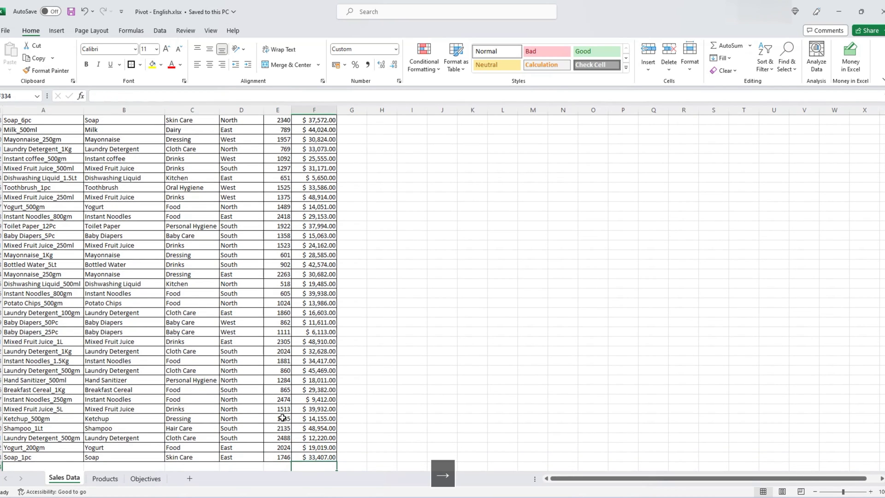
type("=sum")
key("Tab")
key("Up")
key("ctrl+shift+Up")
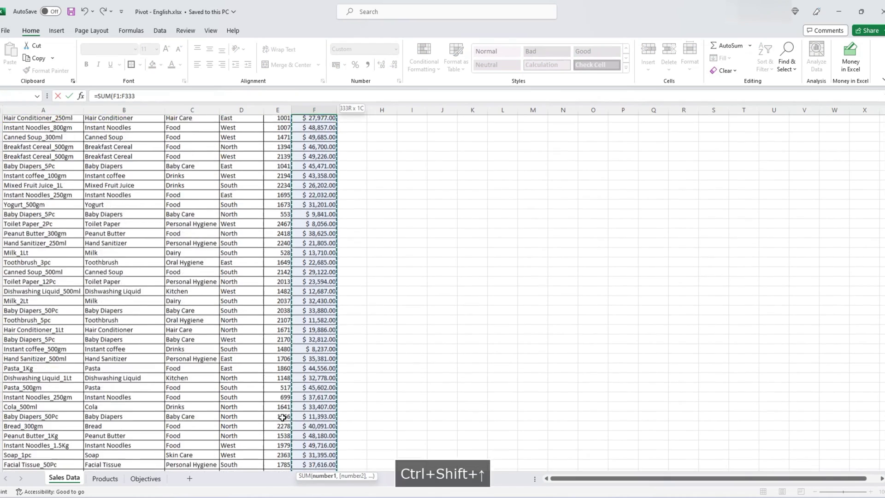
key("shift+Down")
key("Return")
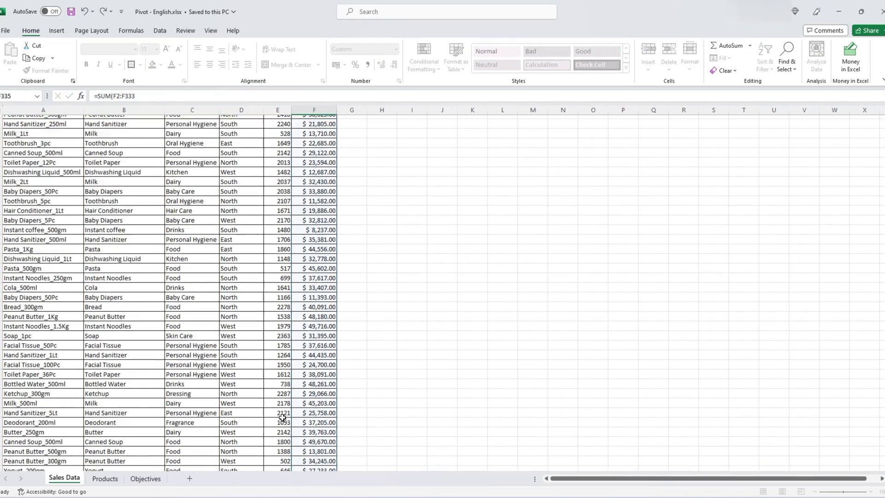
Enter =SUM(E2:E333) in E334 to total 487937 units.
key("Up")
key("Left")
type("=sum")
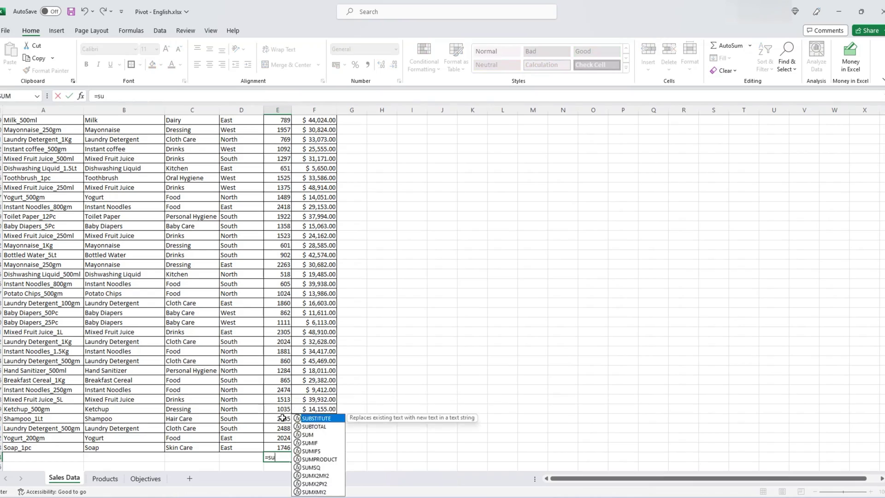
key("Tab")
key("Up")
key("ctrl+shift+Up")
key("shift+Down")
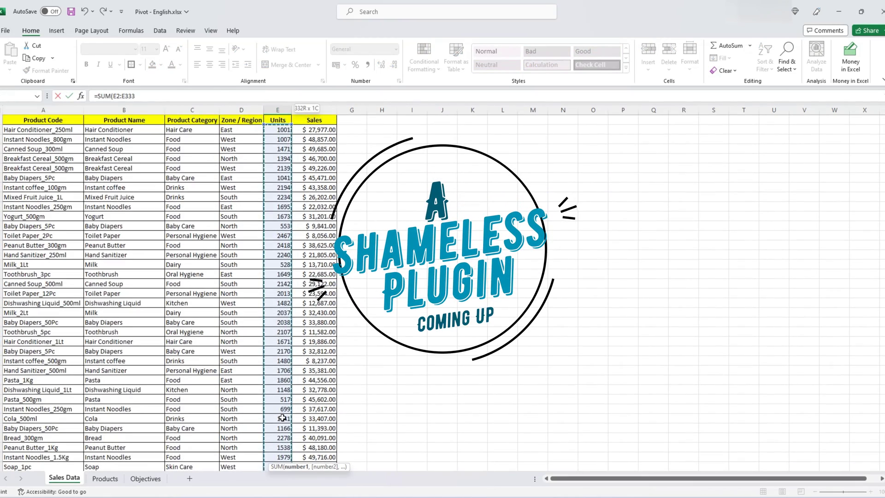
key("Return")
key("Up")
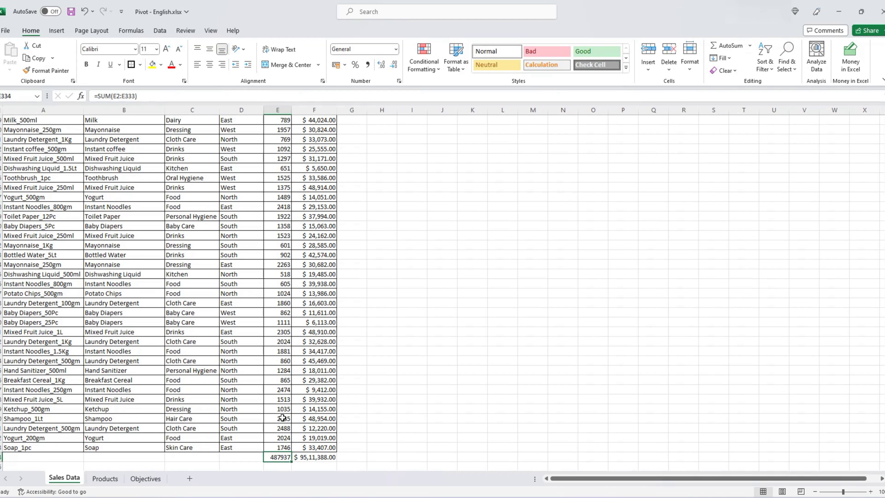
key("ctrl+Up")
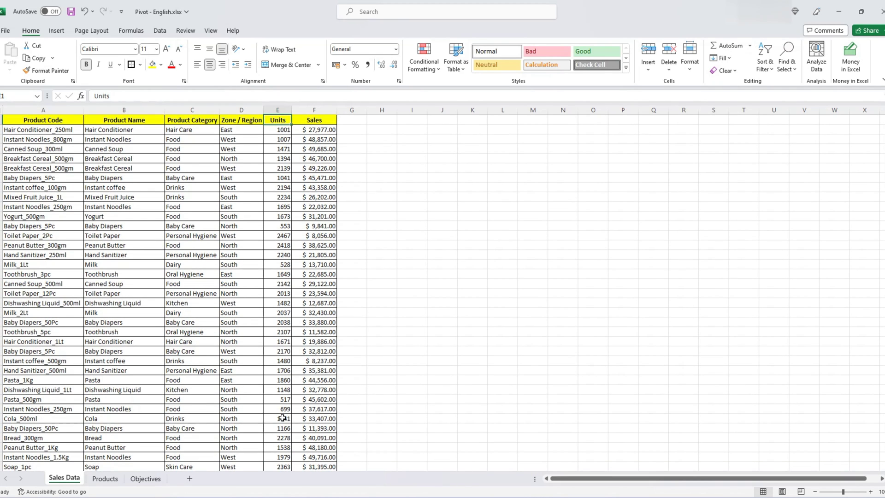
Turn on filters and filter Zone / Region to show only East.
key("ctrl+shift+l")
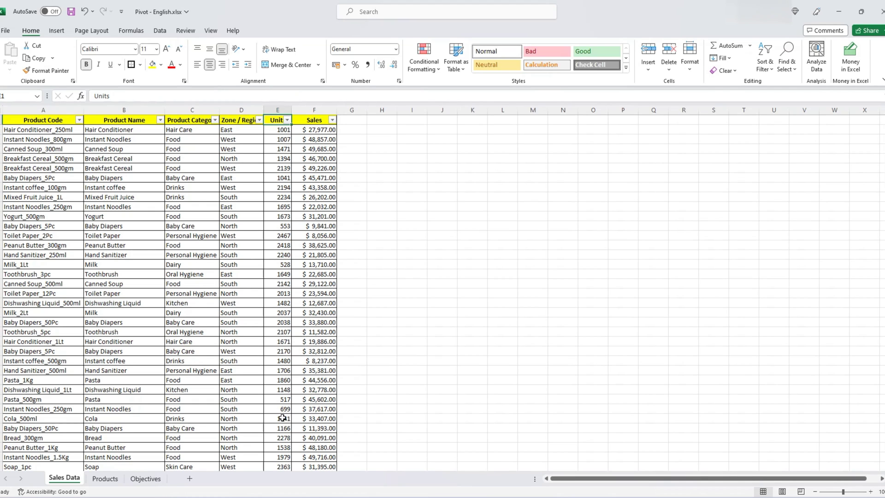
key("Left")
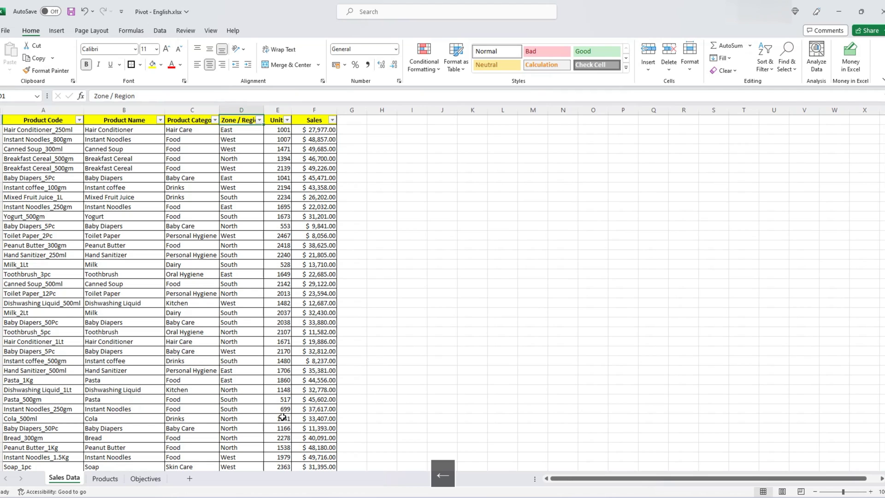
left_click(260, 119)
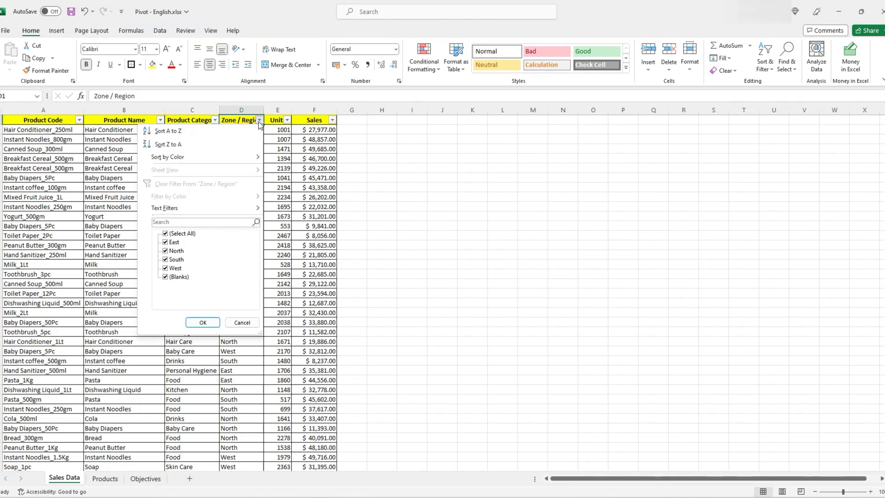
left_click(172, 234)
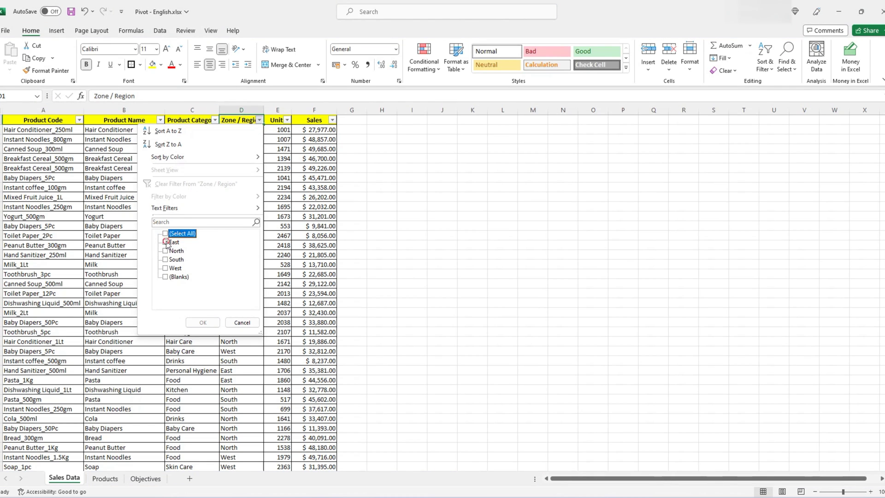
left_click(170, 242)
left_click(216, 324)
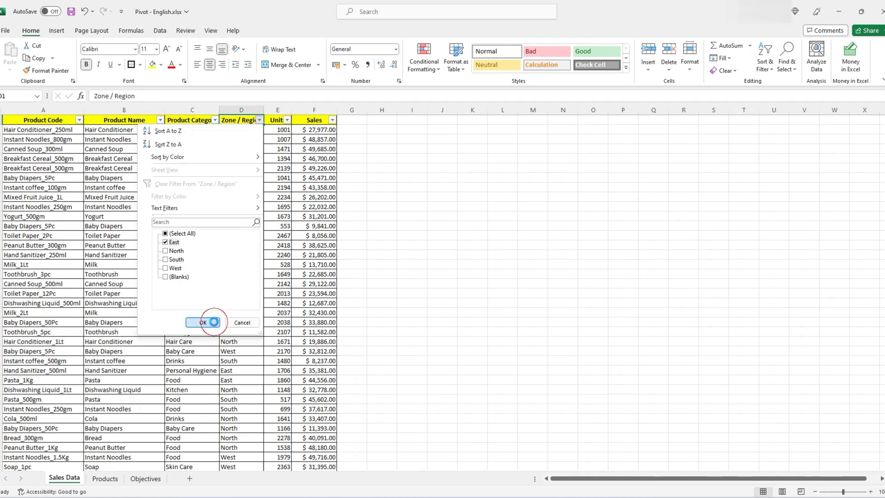
Add a SUM total below the filtered East Units column.
left_click(285, 303)
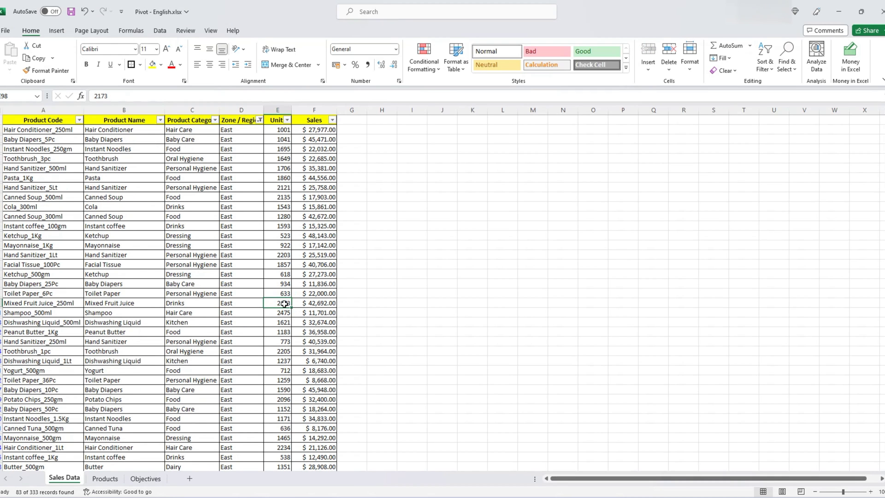
key("ctrl+Down")
key("Down")
type("=sum")
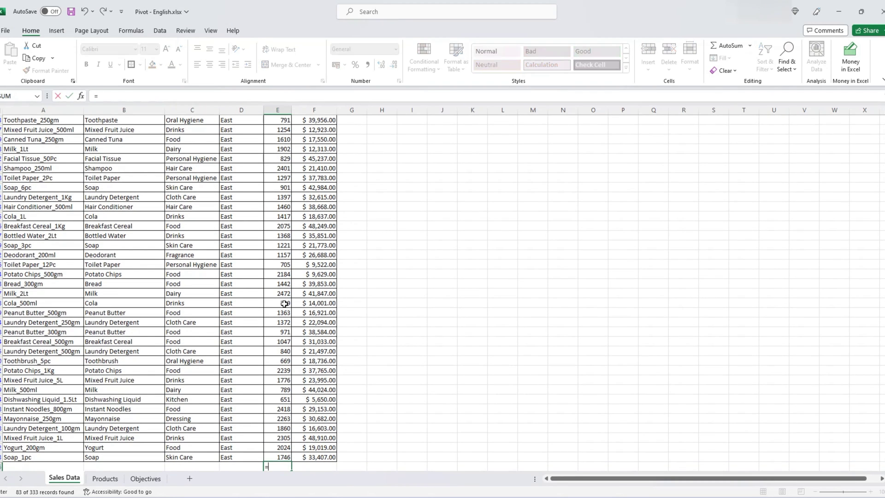
key("Tab")
key("Up")
key("ctrl+shift+Up")
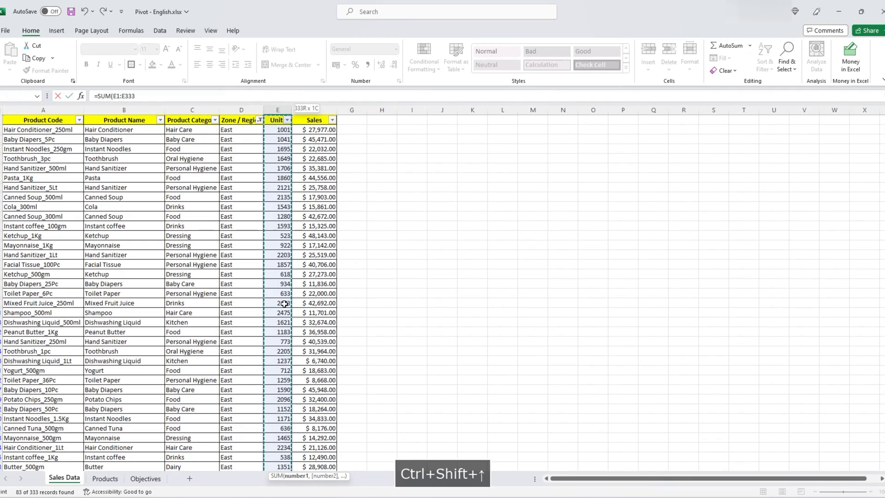
key("Return")
Add a SUM total below the filtered East Sales column, excluding the header.
key("Up")
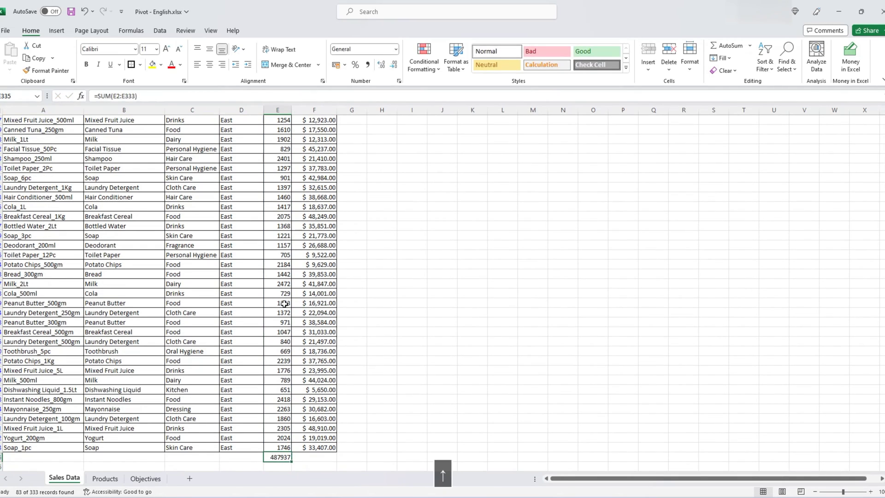
key("Right")
type("=sum")
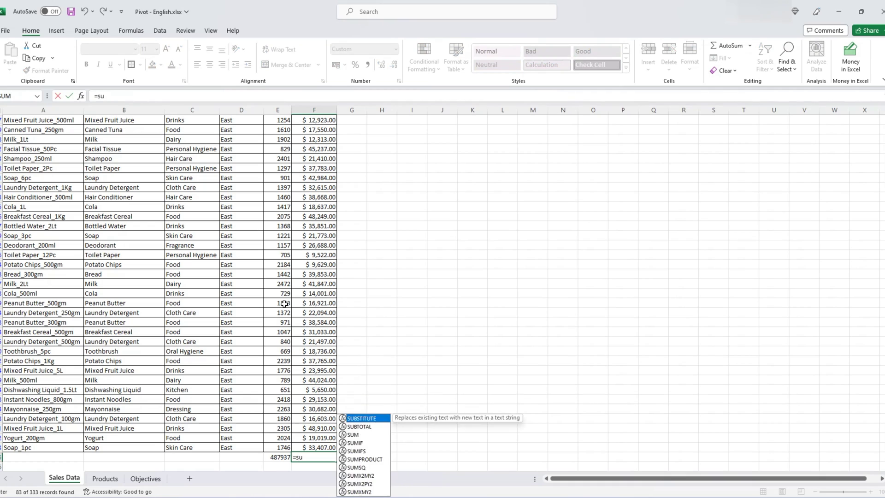
key("Tab")
key("Up")
key("ctrl+shift+Up")
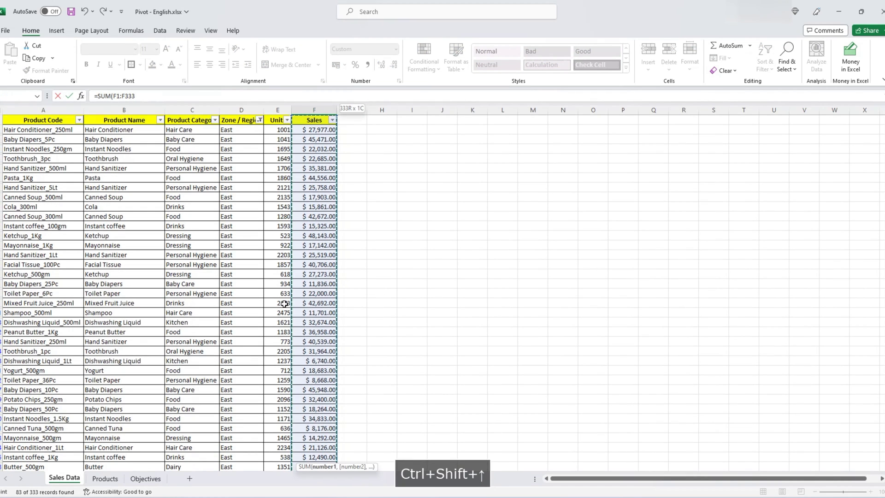
key("shift+Down")
key("Return")
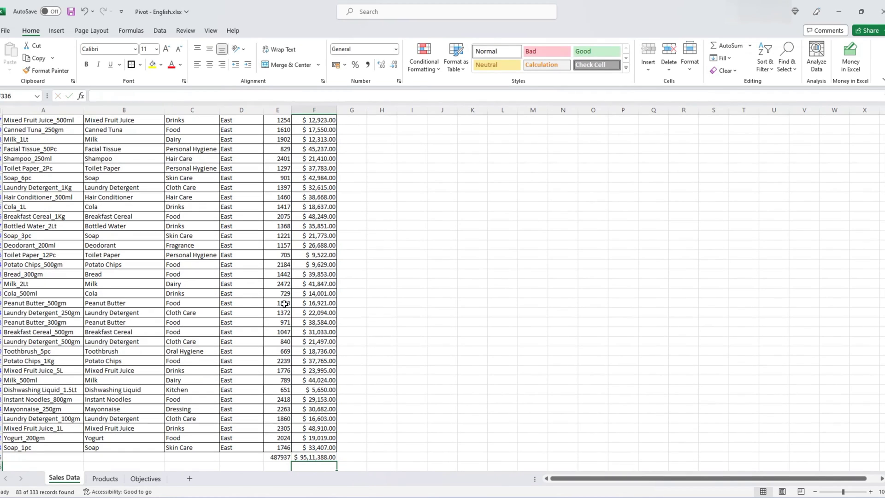
key("Up")
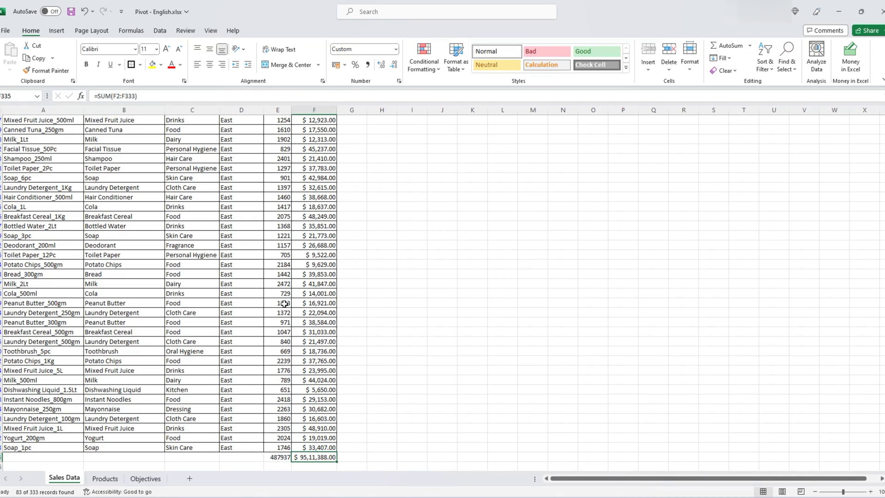
Remove the filter and delete the units and sales total cells.
key("Left")
key("Up")
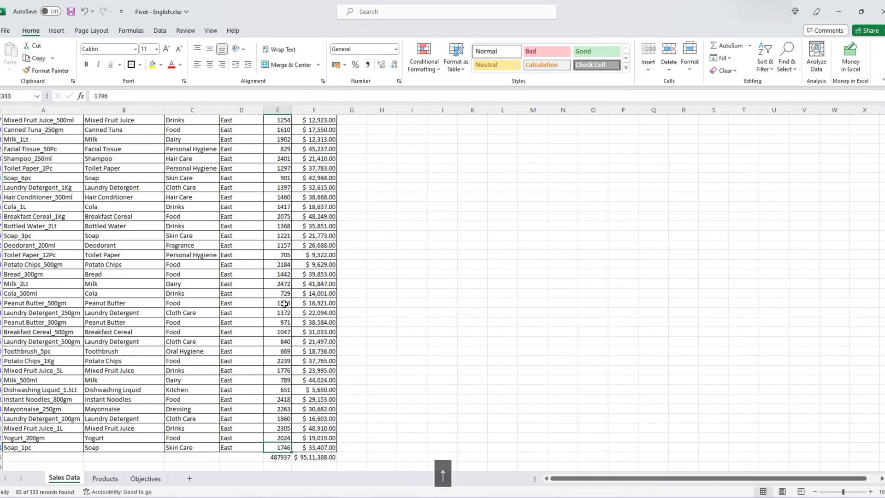
key("ctrl+shift+l")
key("ctrl+Down")
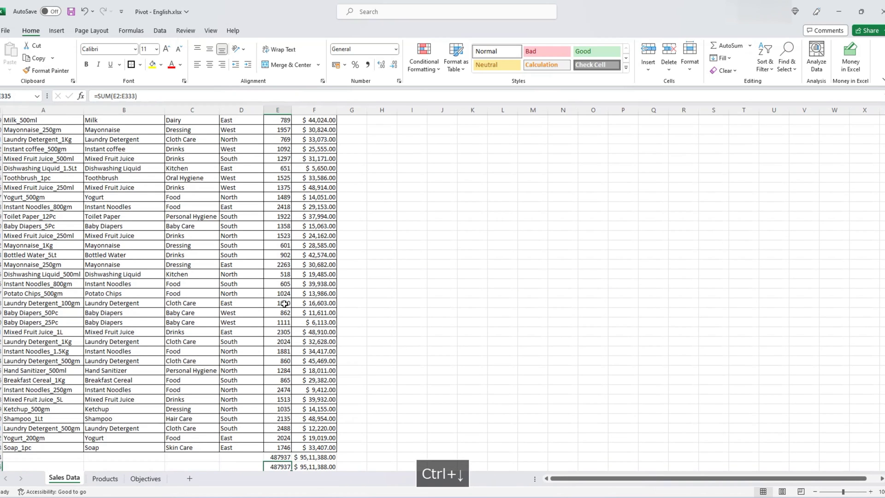
key("shift+Down")
key("shift+Right")
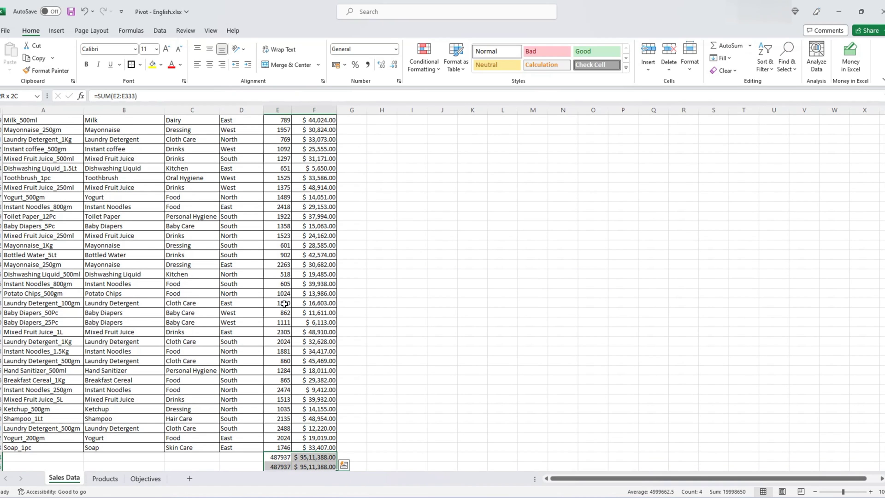
key("Delete")
key("Up")
key("Up")
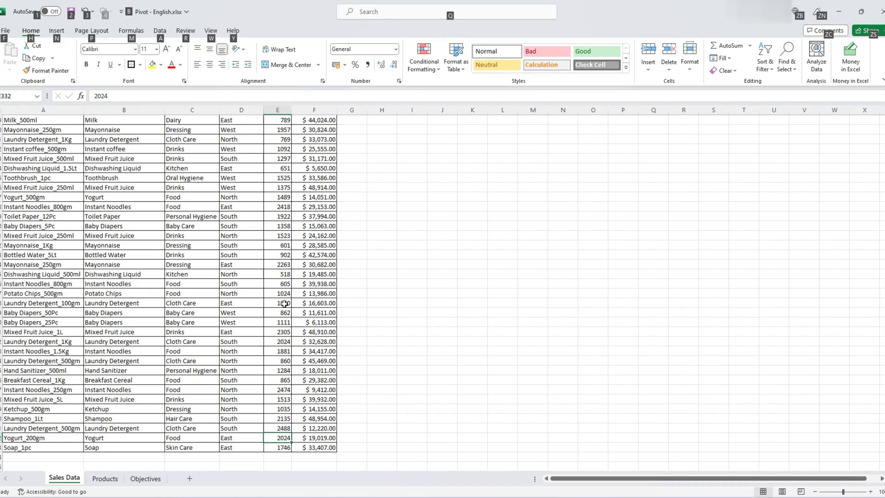
key("alt+n")
Start a PivotTable from the Sales Data range A1:F333 with a new worksheet destination.
key("alt+v")
key("t")
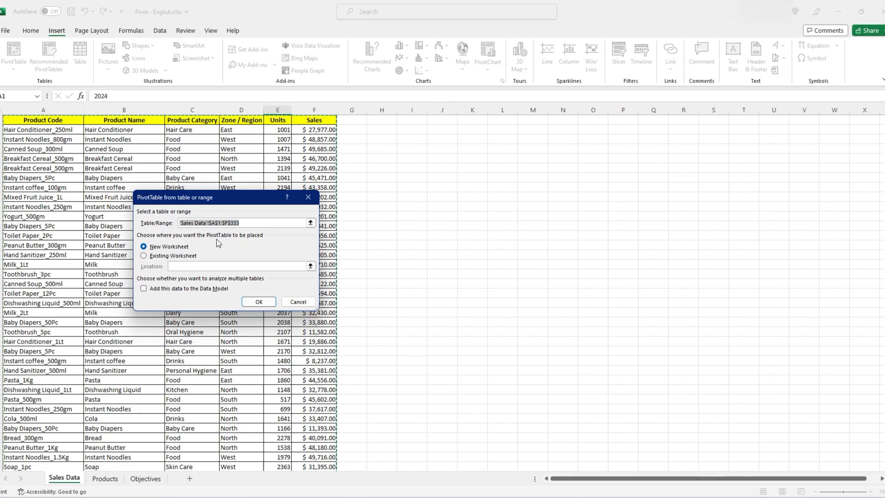
key("Escape")
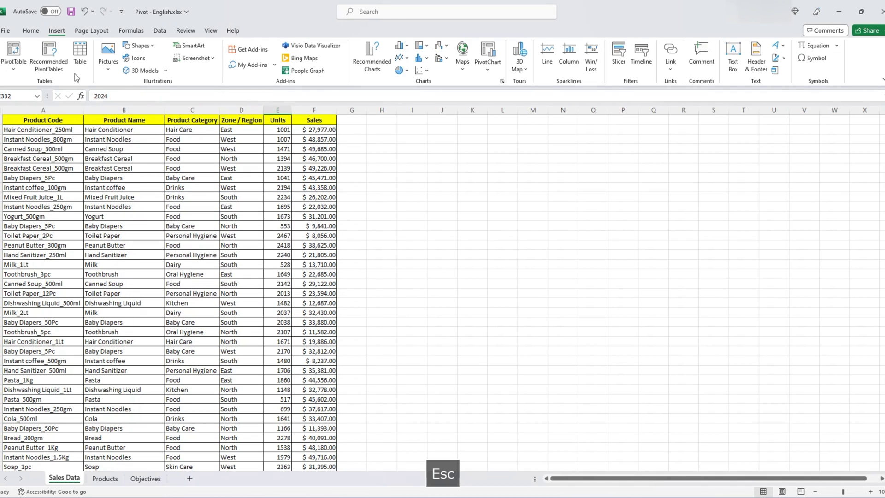
left_click(18, 51)
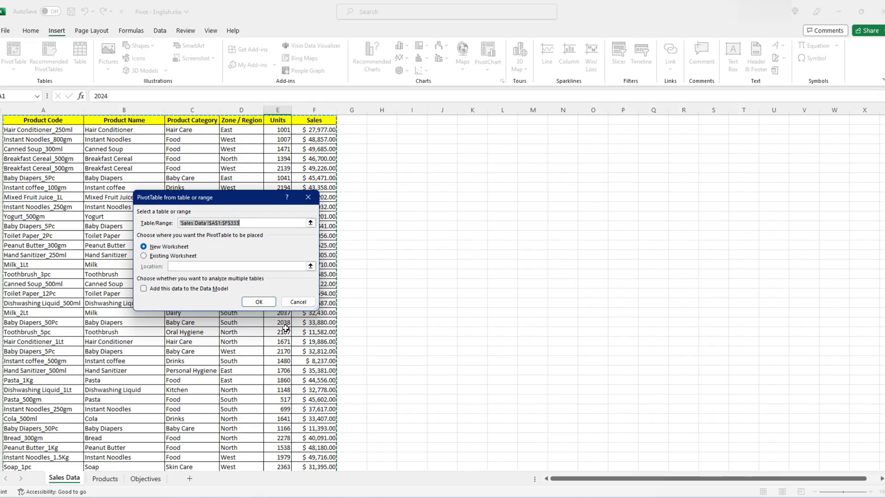
Clear the Table/Range box and reselect 'Sales Data'!$A$1:$F$333 as the pivot source.
scroll(277, 377, "down", 20)
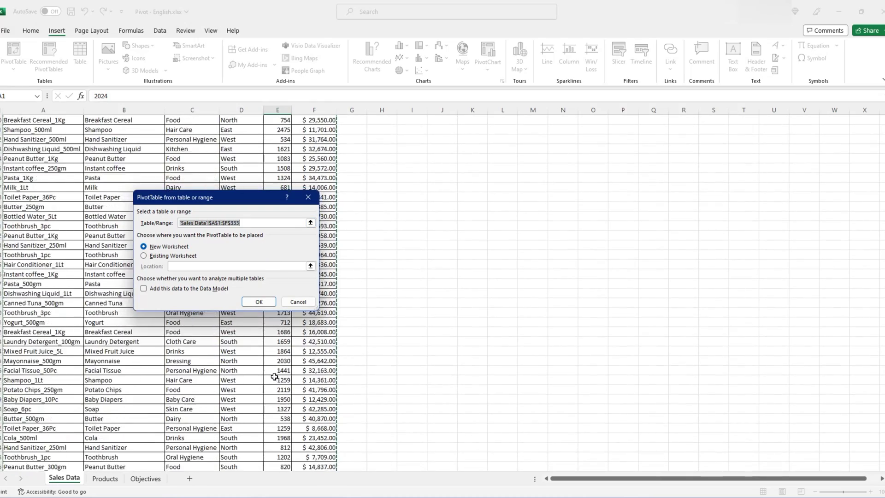
scroll(274, 377, "down", 20)
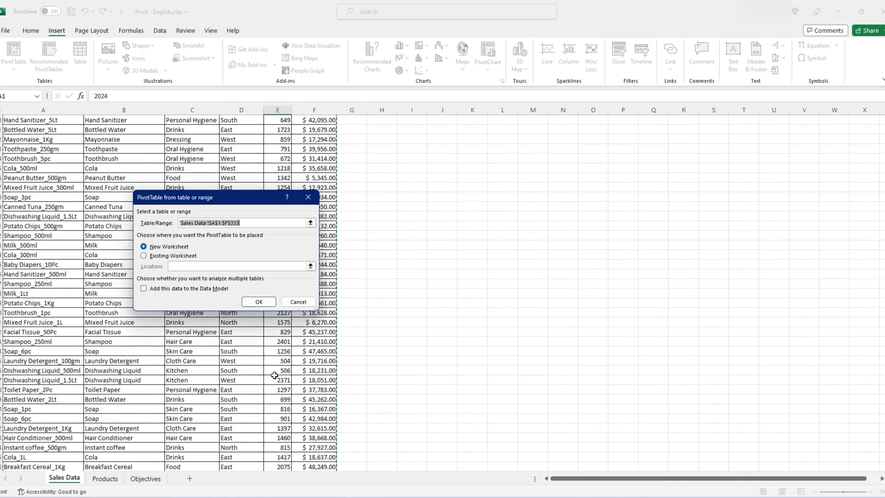
scroll(274, 375, "down", 10)
scroll(267, 338, "down", 10)
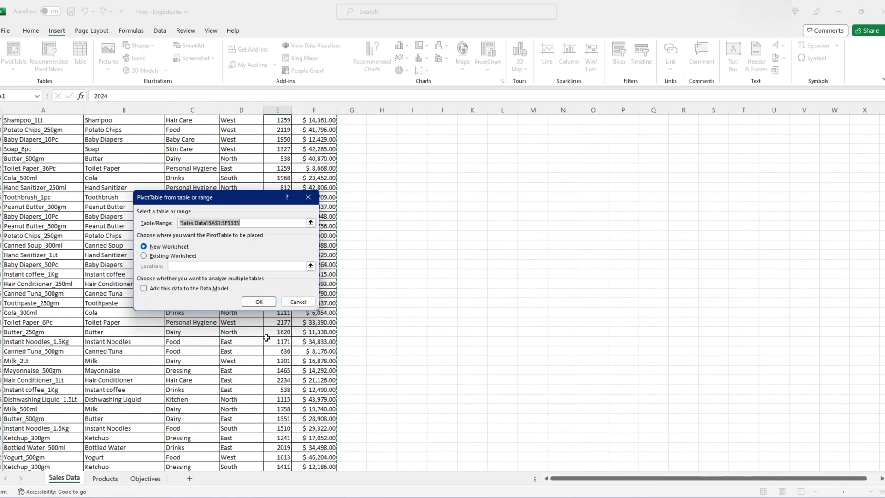
scroll(266, 338, "down", 10)
left_click(232, 224)
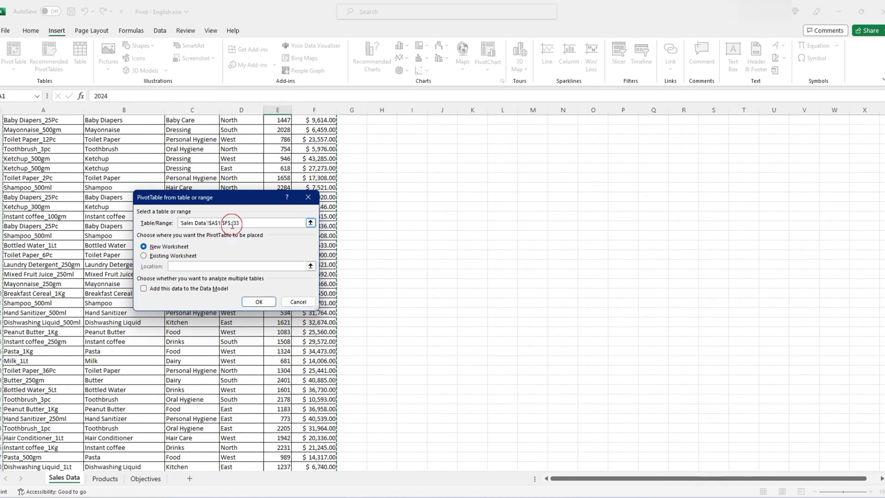
type("3")
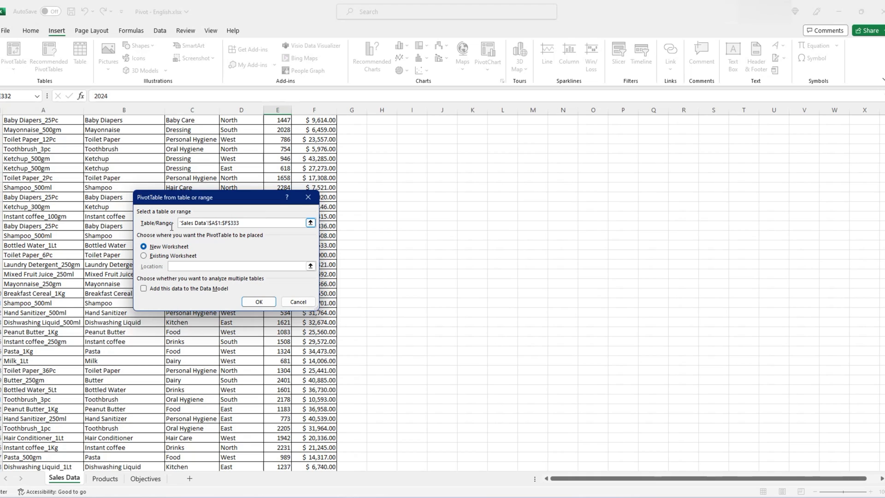
key("ctrl+a")
key("Delete")
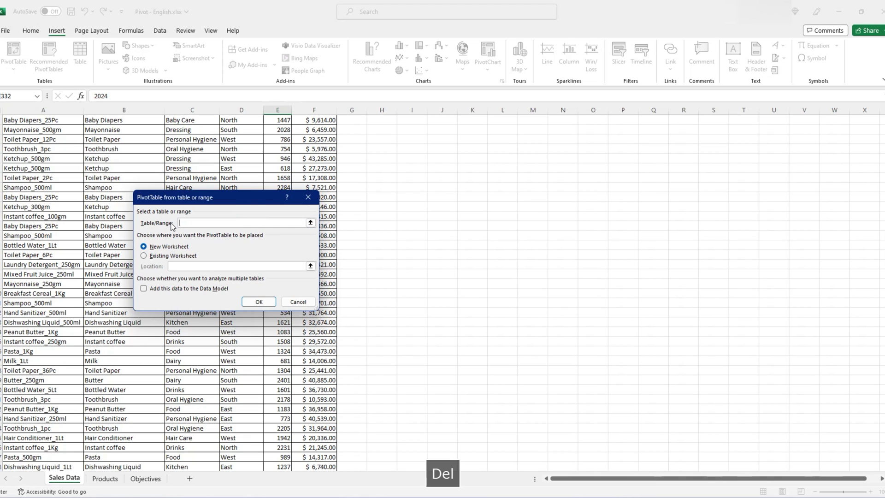
left_click(310, 223)
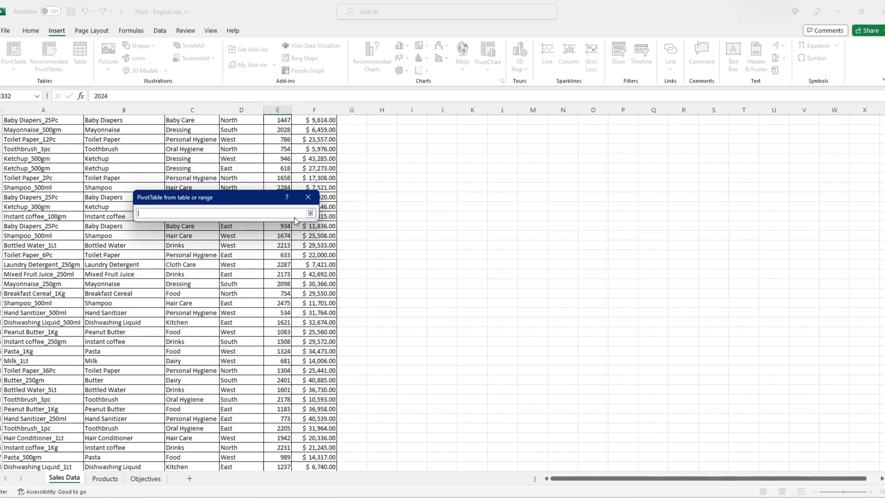
scroll(182, 158, "up", 20)
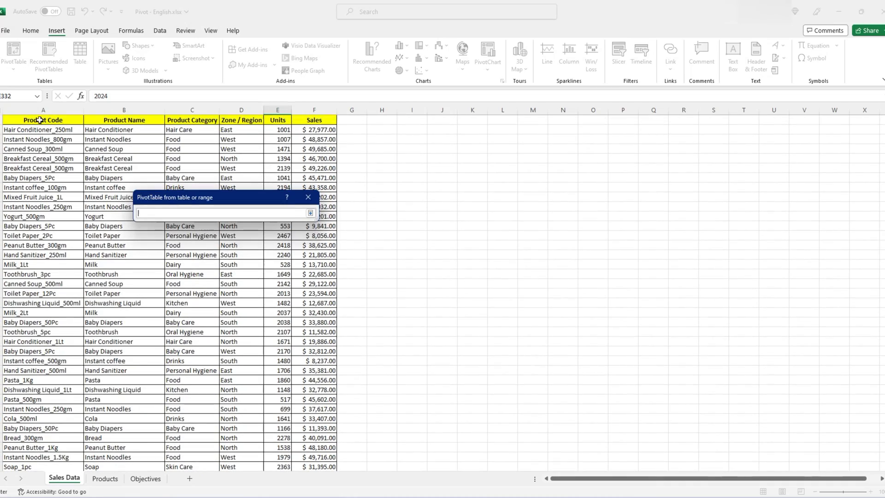
left_click_drag(40, 121, 333, 441)
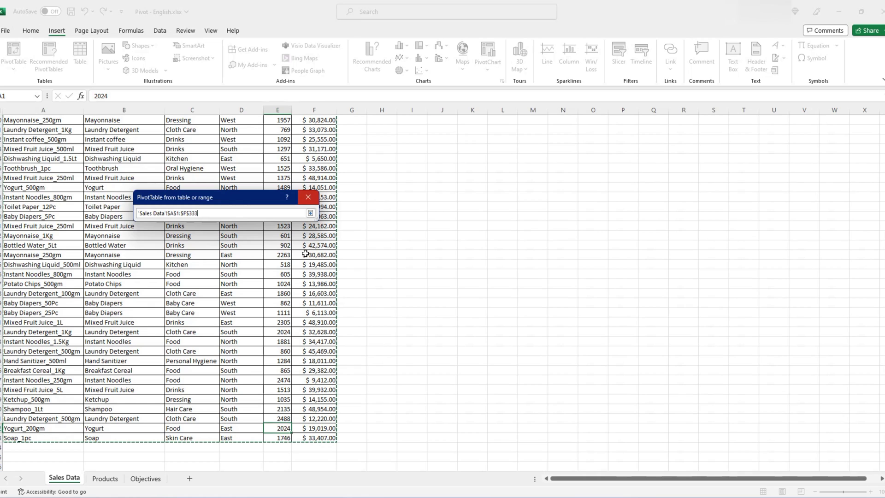
left_click(310, 213)
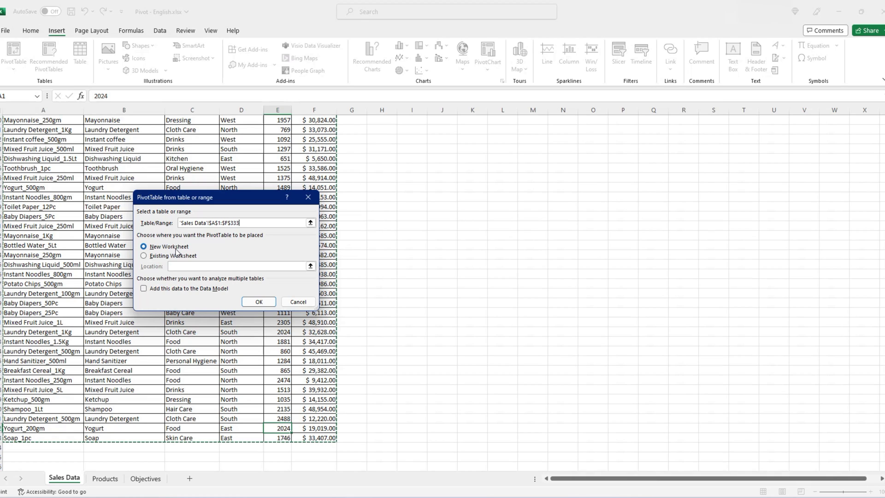
Keep New Worksheet as destination and create empty PivotTable7 on Sheet5.
left_click(176, 248)
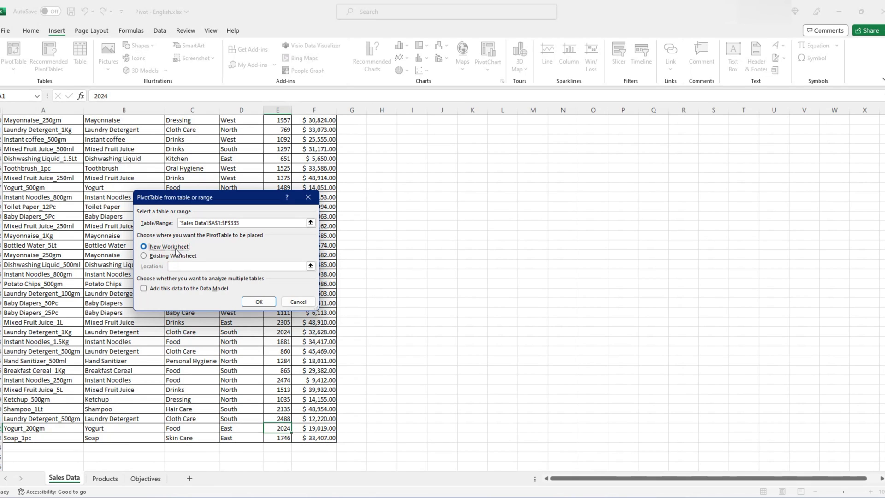
left_click(258, 302)
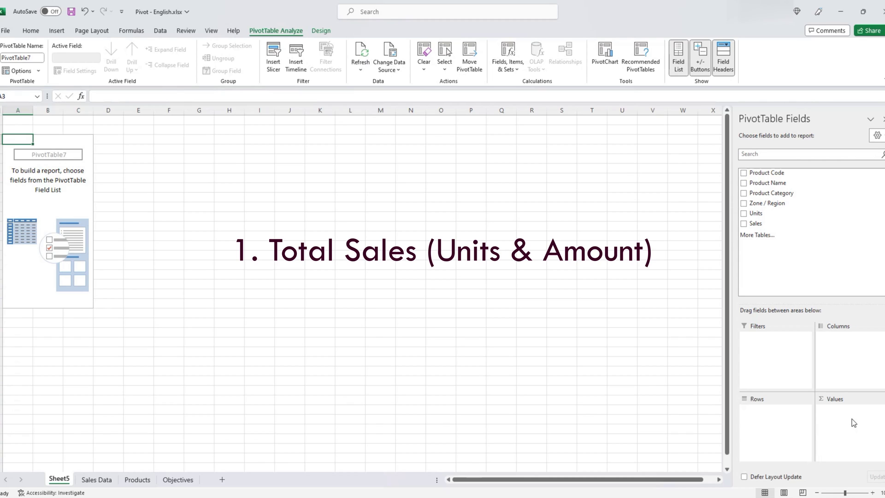
Add Sales and Units to Values, totalling 9511388 sales and 487937 units.
key("F9")
left_click_drag(757, 225, 826, 417)
left_click_drag(758, 213, 837, 425)
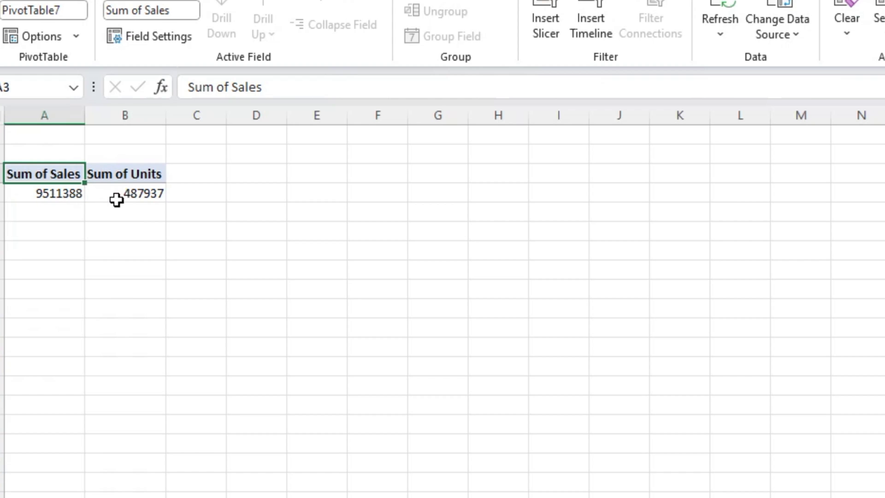
mouse_move(142, 198)
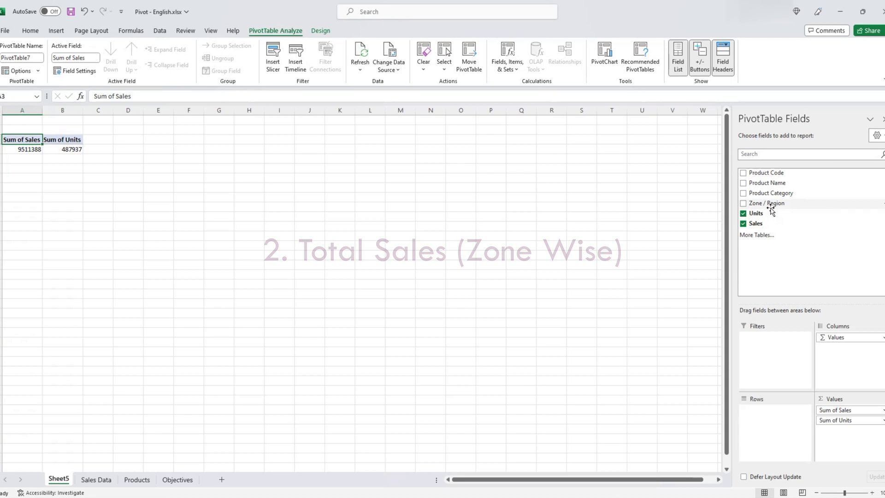
Split the totals by Zone / Region into East, North, South, West, then remove that field.
left_click_drag(771, 207, 770, 414)
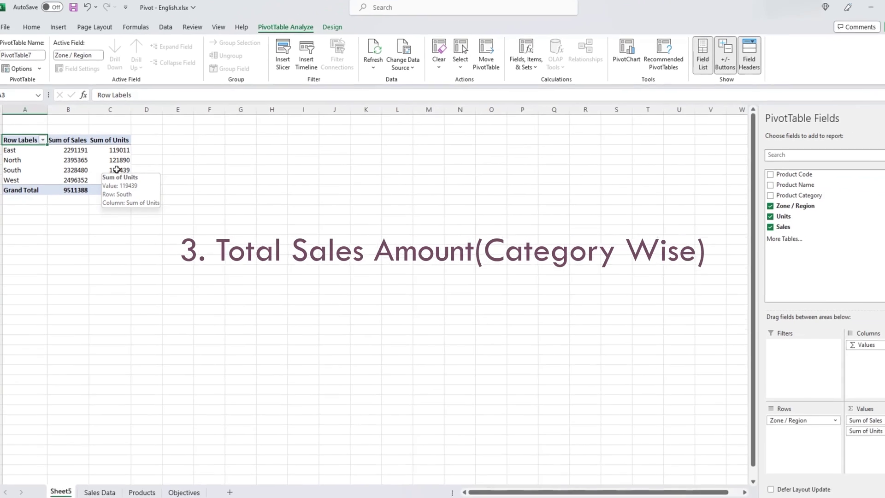
key("F9")
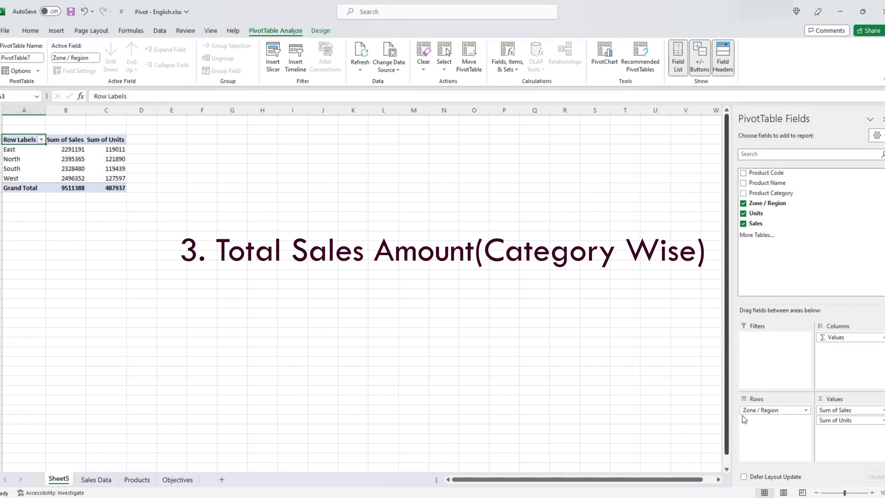
left_click_drag(761, 410, 792, 279)
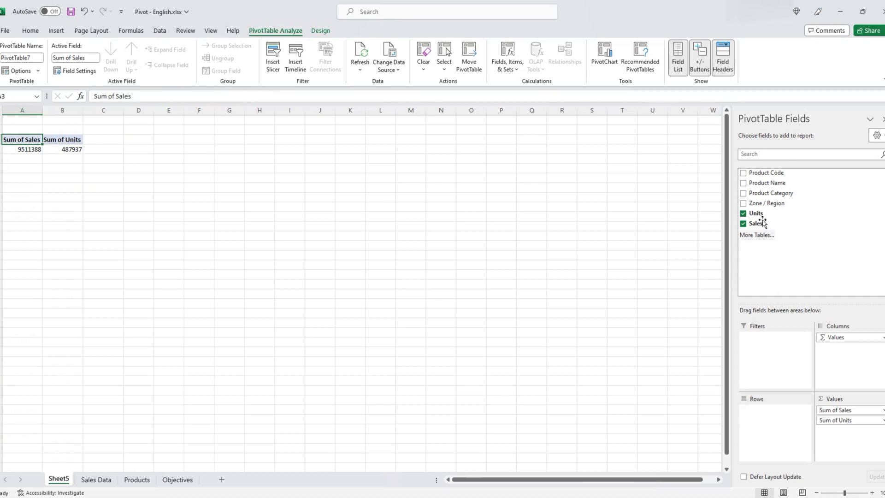
Add Product Category to rows, showing sales and units from Baby Care to Skin Care.
left_click(743, 193)
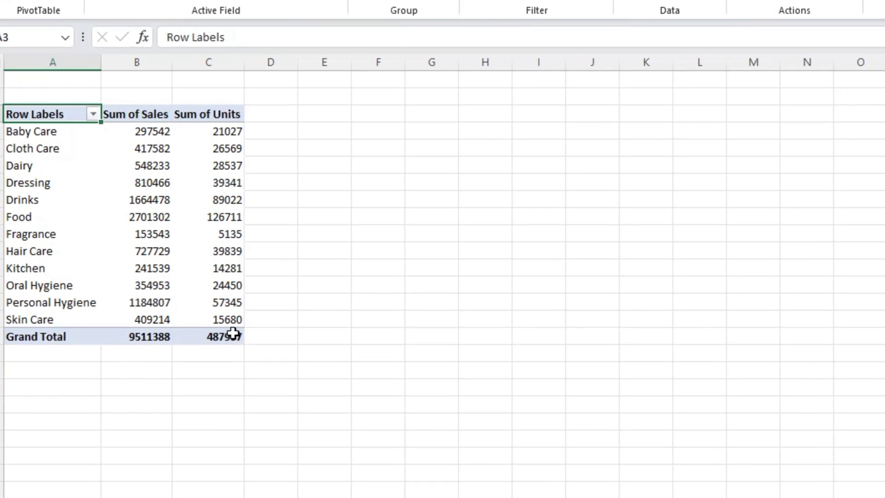
mouse_move(206, 299)
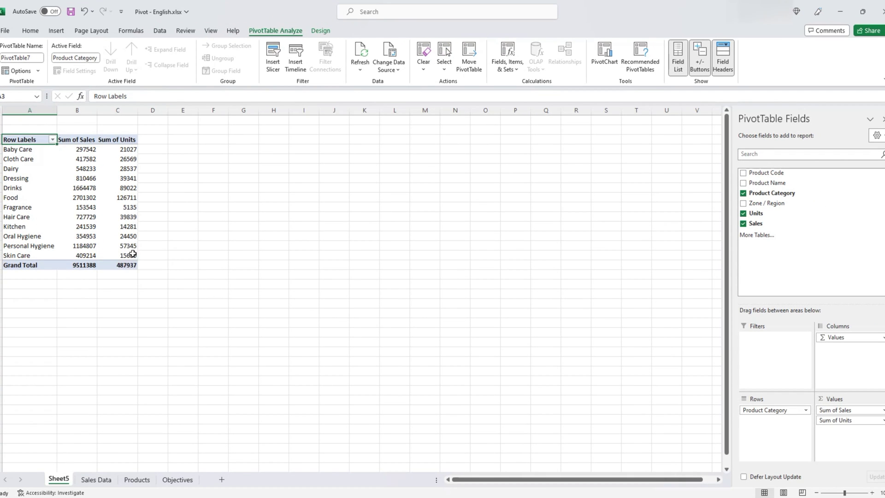
mouse_move(133, 254)
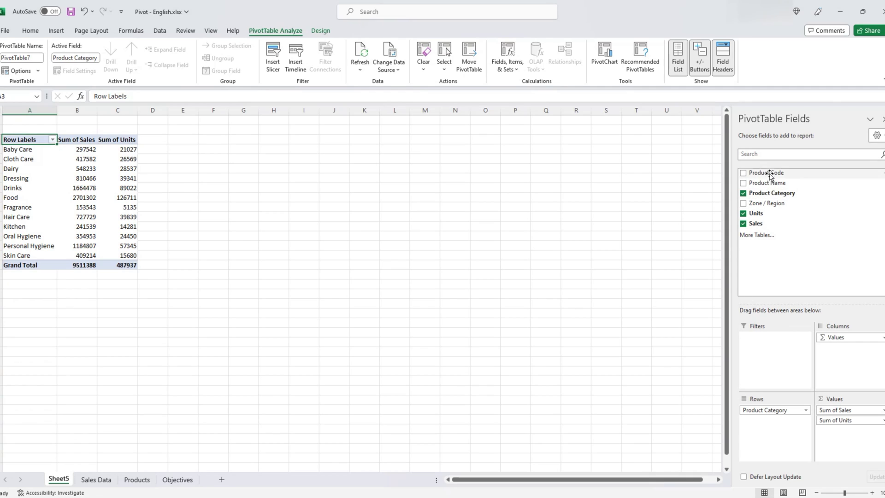
Arrange the pivot rows as Product Name, Product Code, then Zone / Region, replacing Product Category.
left_click_drag(766, 172, 756, 409)
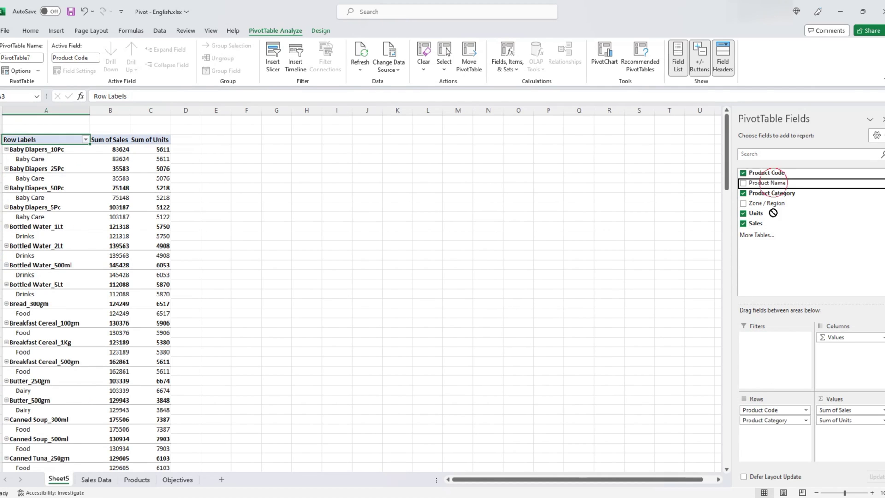
left_click_drag(767, 183, 768, 411)
left_click_drag(765, 203, 812, 279)
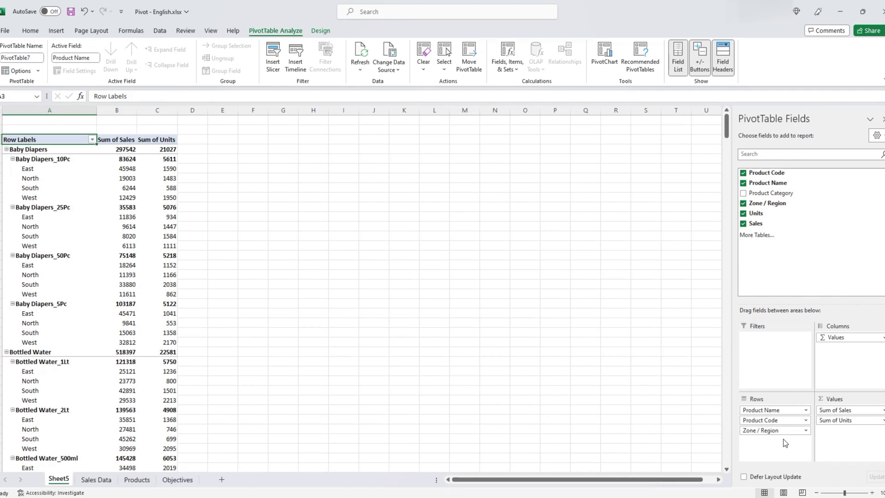
key("F9")
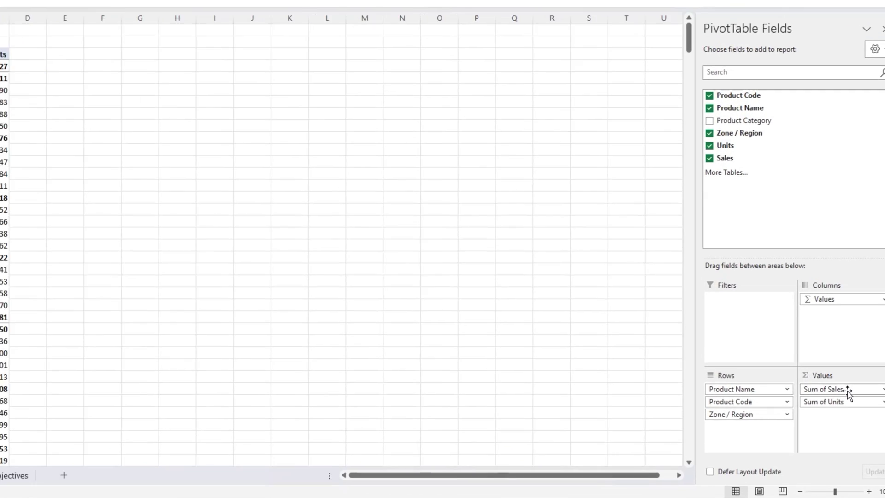
left_click(853, 409)
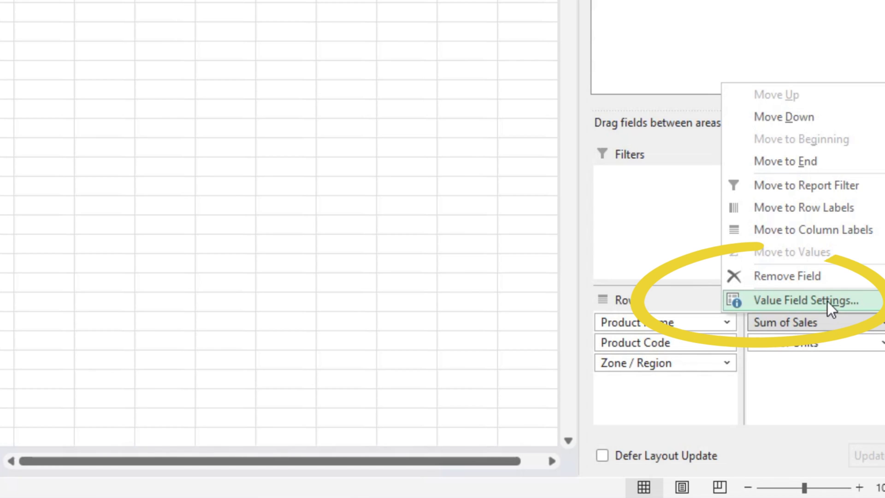
Review the Summarize value field by functions for Sum of Sales and close without changes.
left_click(828, 301)
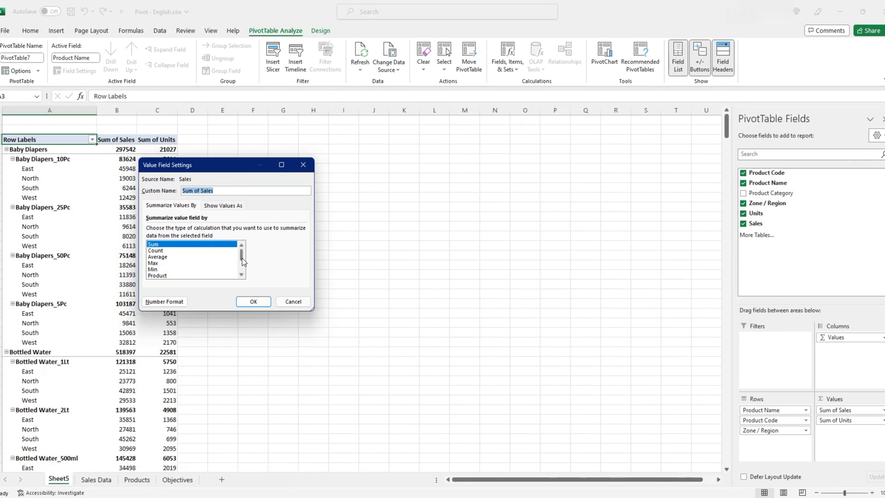
scroll(242, 259, "down", 3)
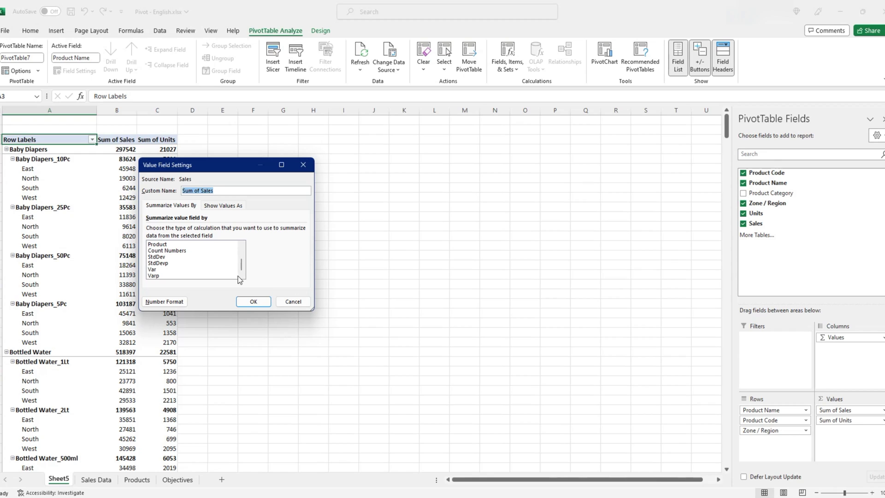
left_click(282, 304)
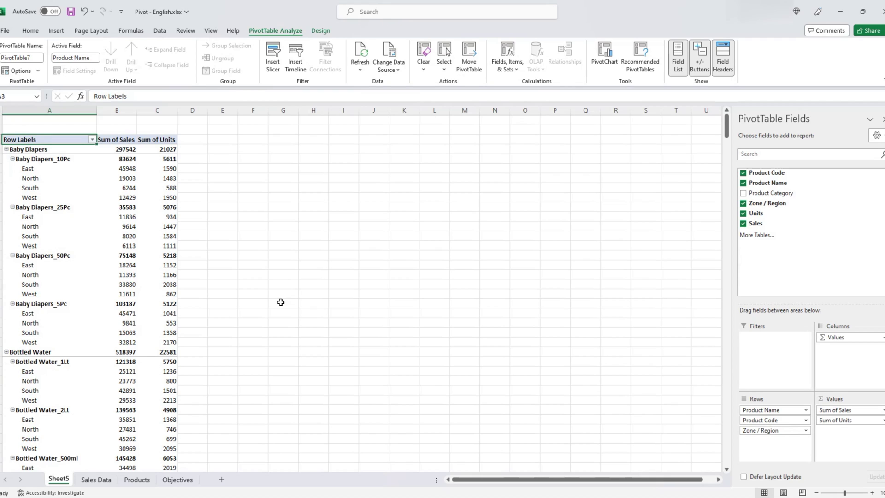
Collapse the zone details under every product code, starting with Baby Diapers_25Pc.
key("F9")
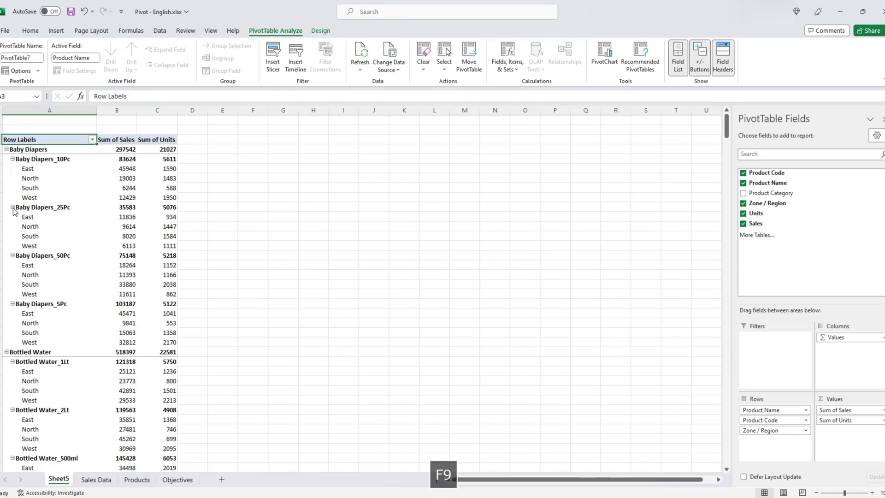
left_click(12, 208)
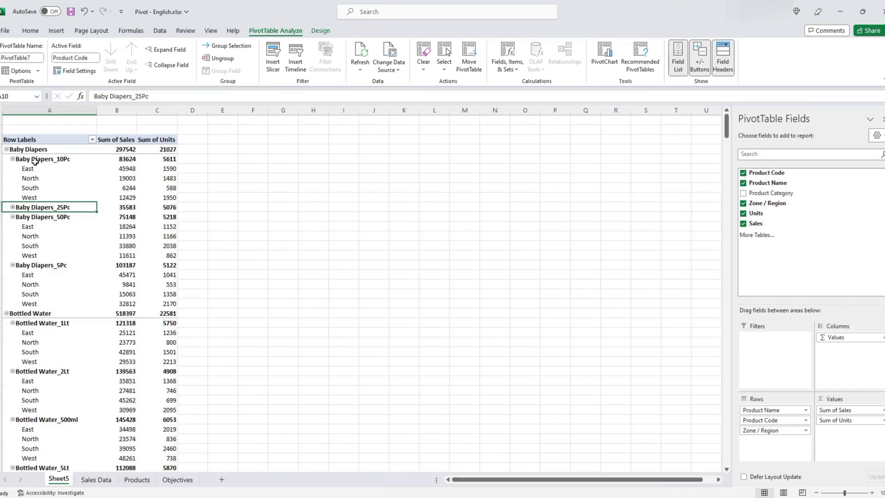
right_click(35, 161)
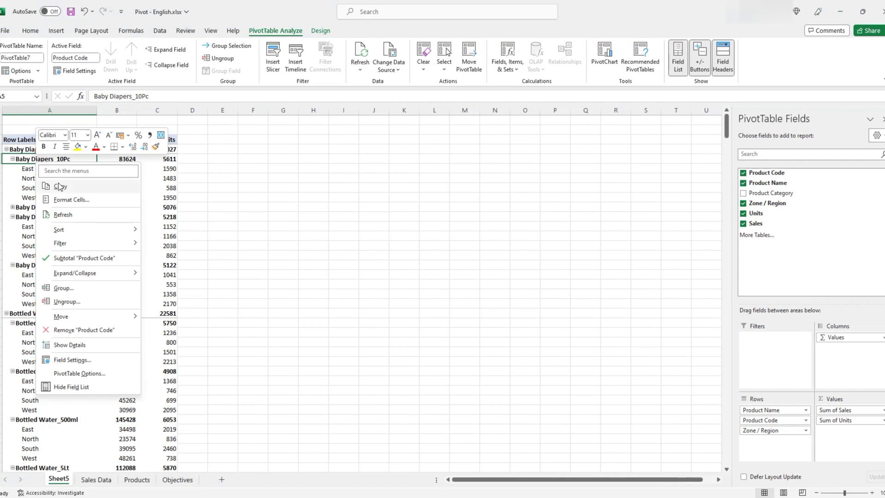
left_click(104, 275)
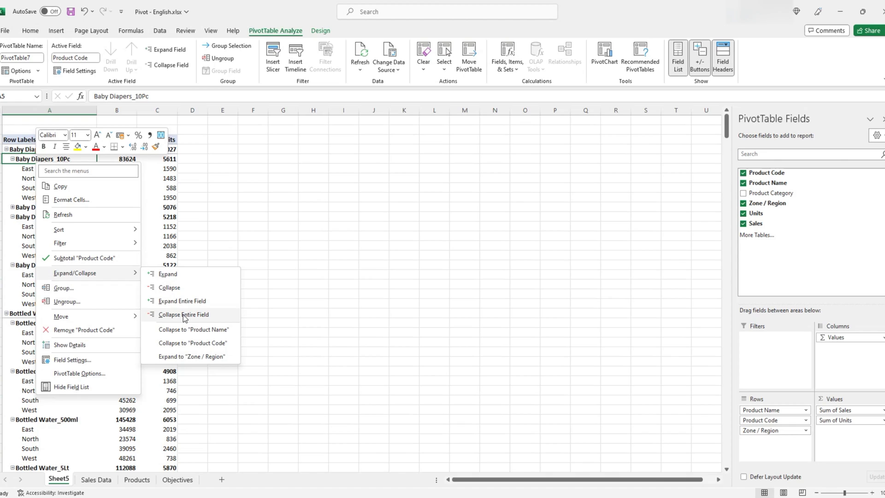
left_click(184, 315)
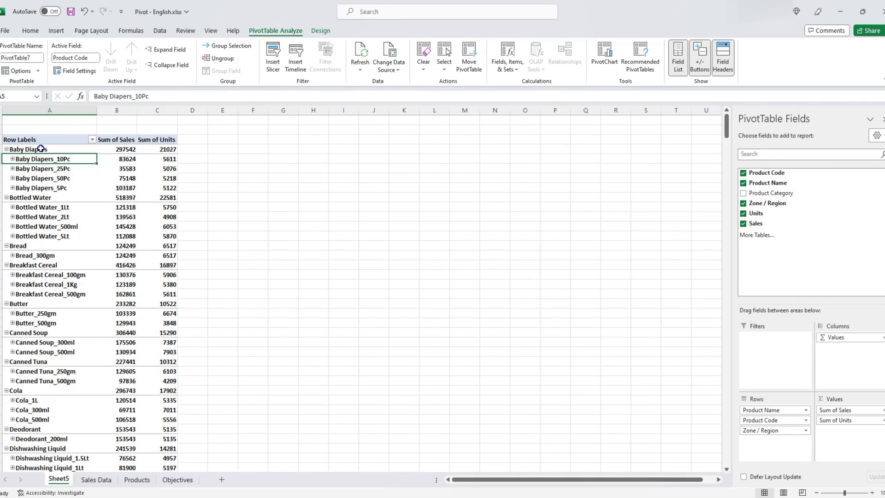
Collapse every product name to a single row, from Baby Diapers 297542 to Yogurt 231202.
right_click(39, 149)
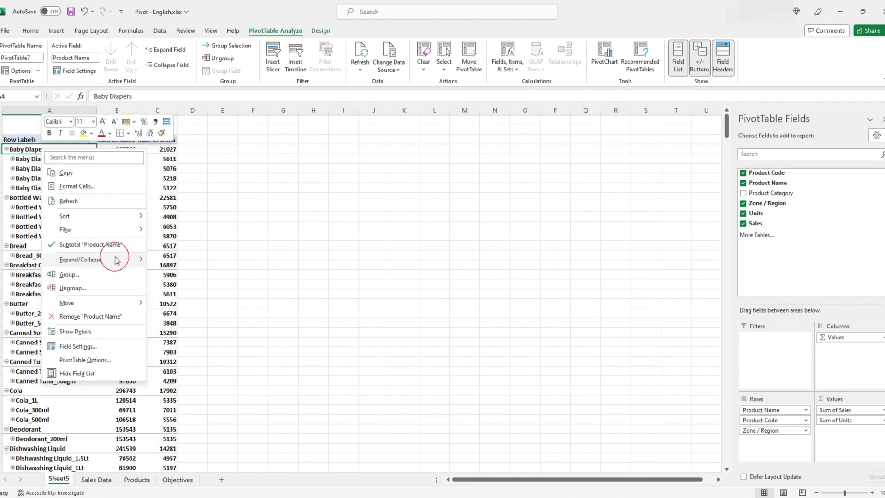
mouse_move(115, 260)
left_click(199, 300)
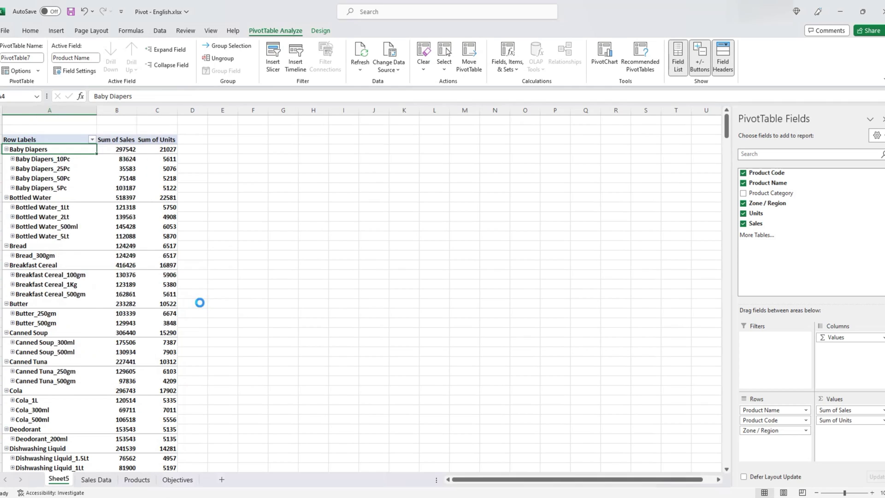
mouse_move(137, 248)
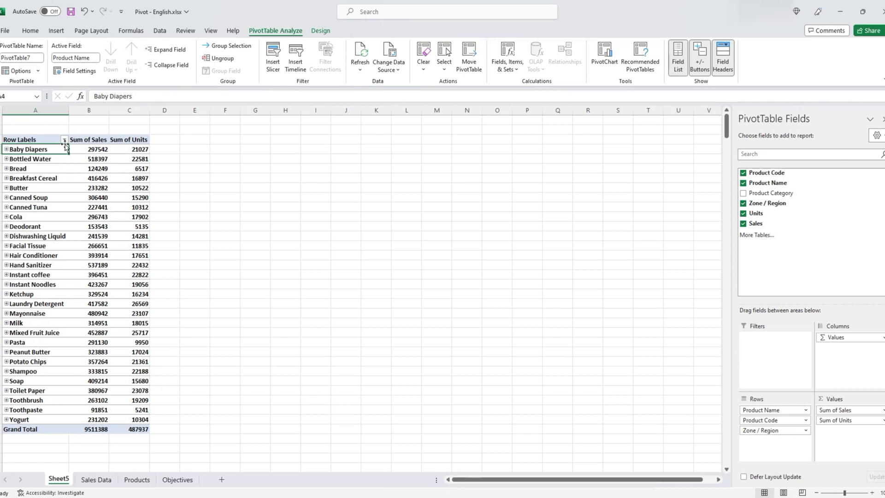
mouse_move(38, 150)
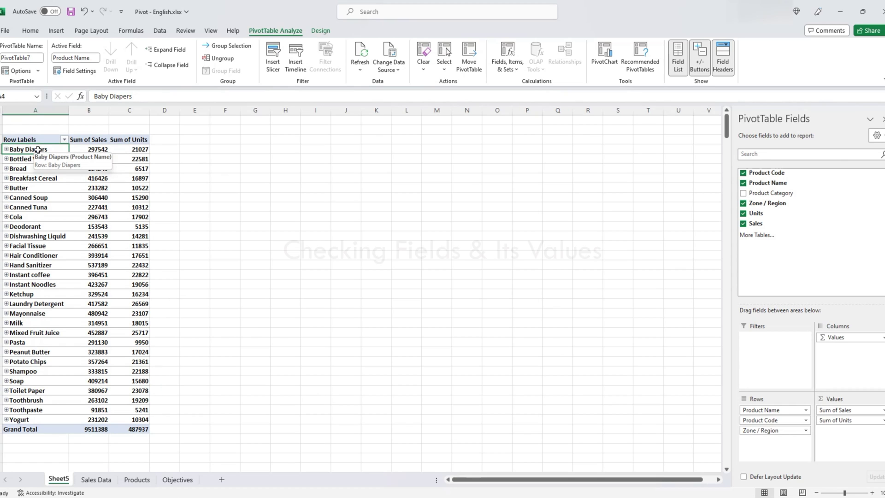
right_click(38, 150)
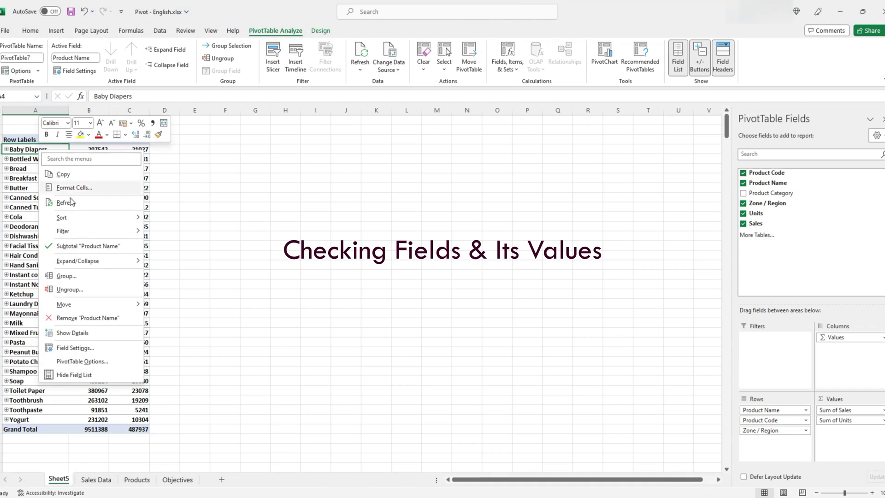
mouse_move(118, 261)
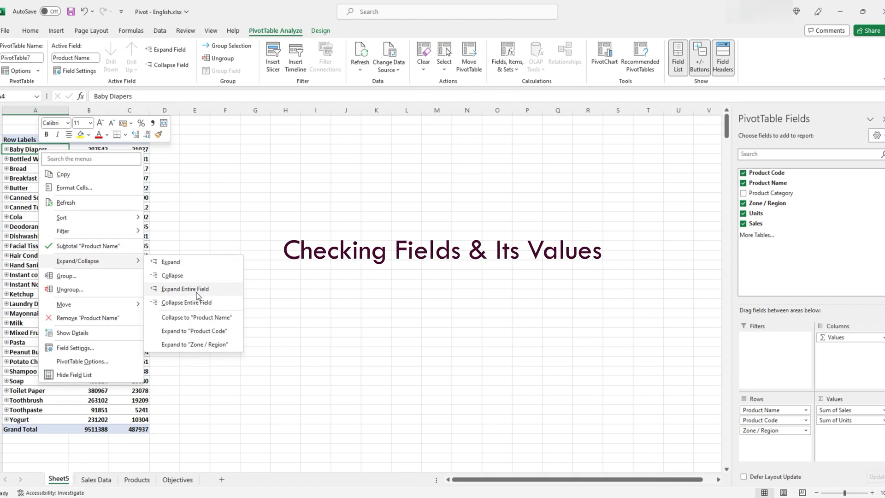
left_click(196, 290)
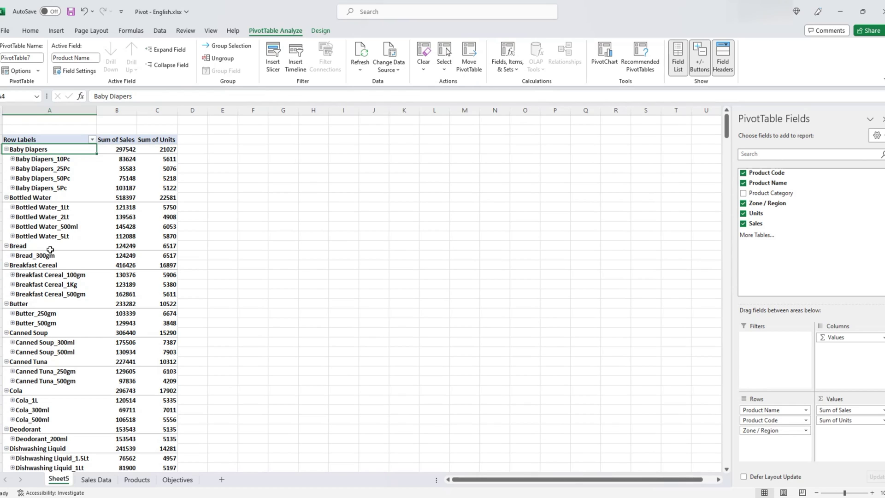
mouse_move(126, 257)
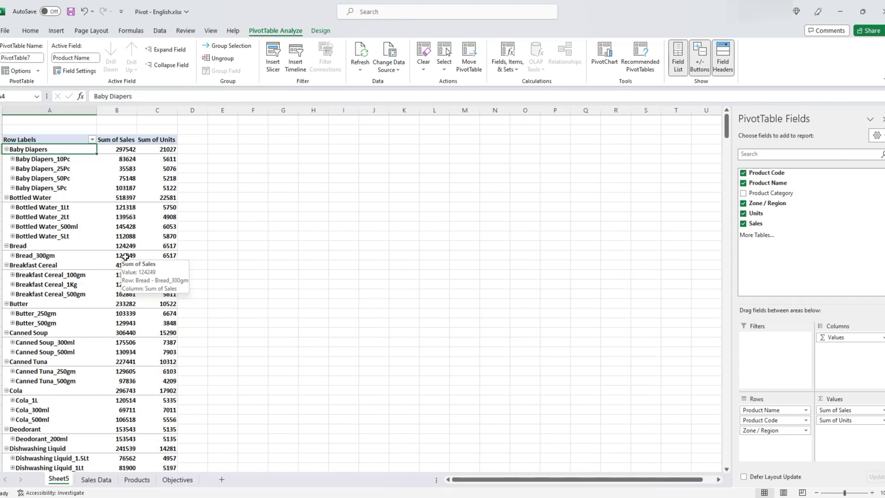
double_click(125, 256)
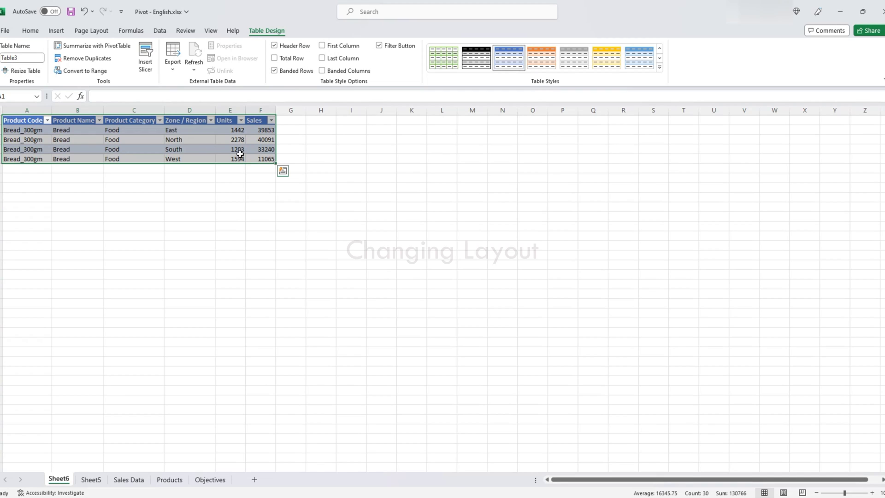
Drill through Bread_300gm's sales total to its four records on Sheet6 (East 39853, North 40091, South 33240, West 11065).
key("F9")
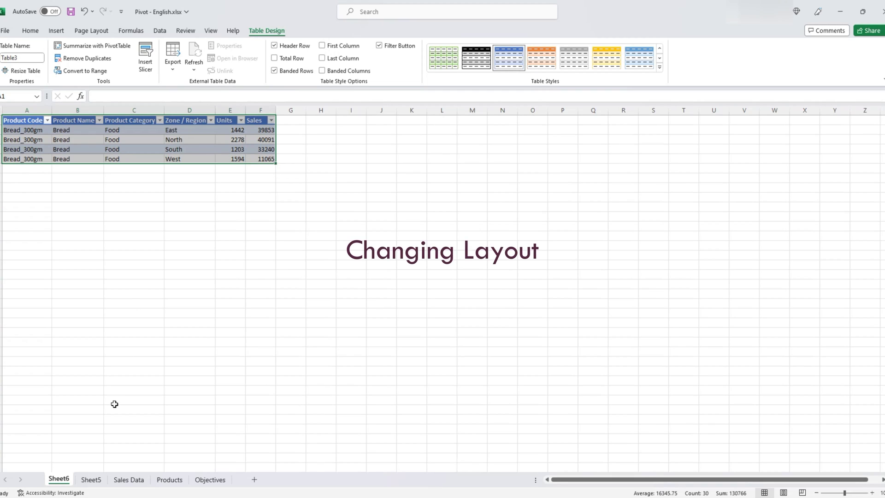
Back on Sheet5, expand the entire Product Code field so each code shows its four regions.
left_click(93, 480)
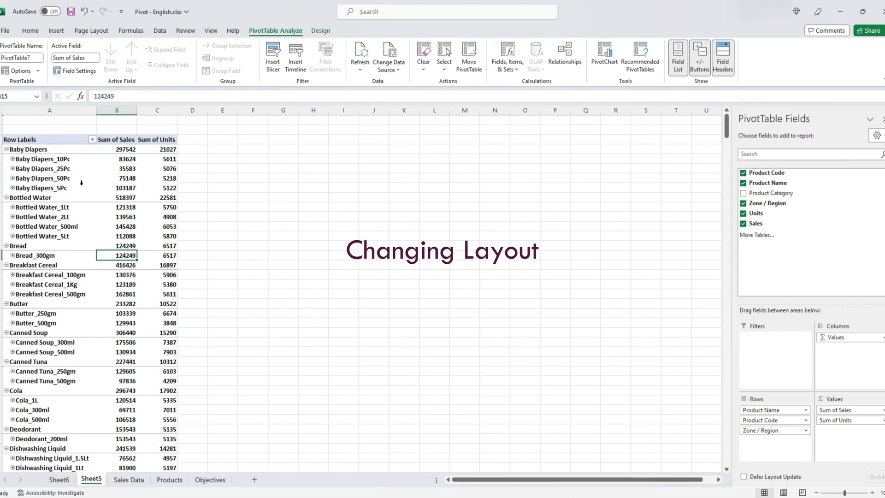
left_click(39, 162)
right_click(39, 164)
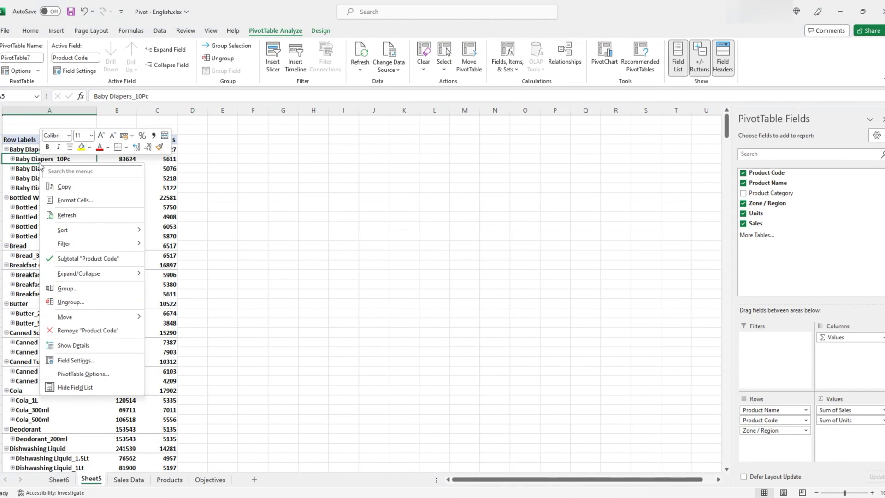
mouse_move(106, 275)
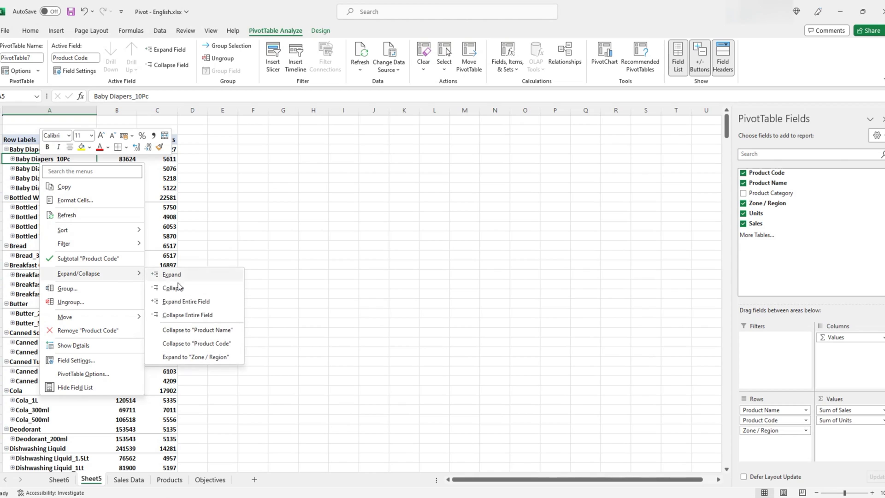
left_click(192, 299)
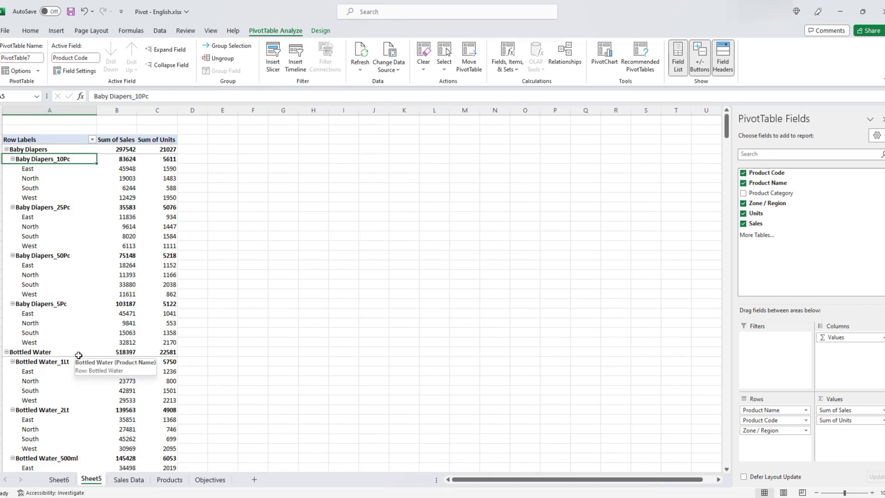
Move Zone / Region from Rows to Columns, splitting sales and units into East, North, South, West.
left_click_drag(774, 432, 838, 340)
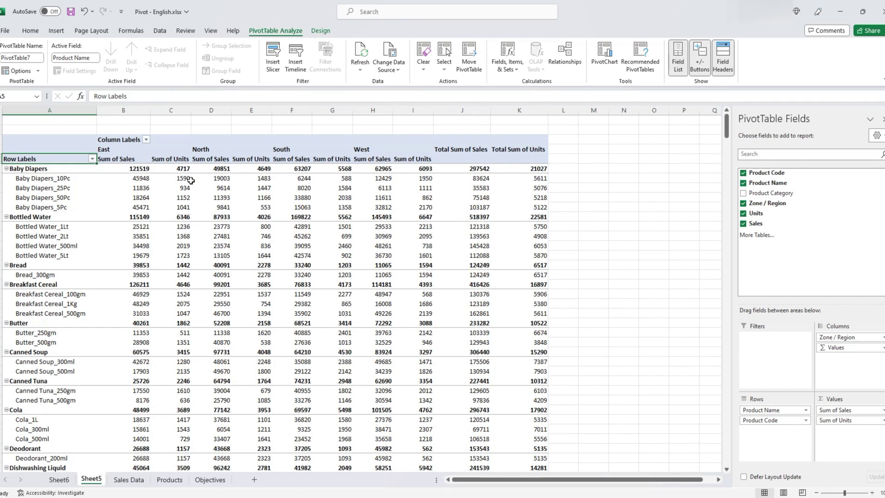
mouse_move(184, 180)
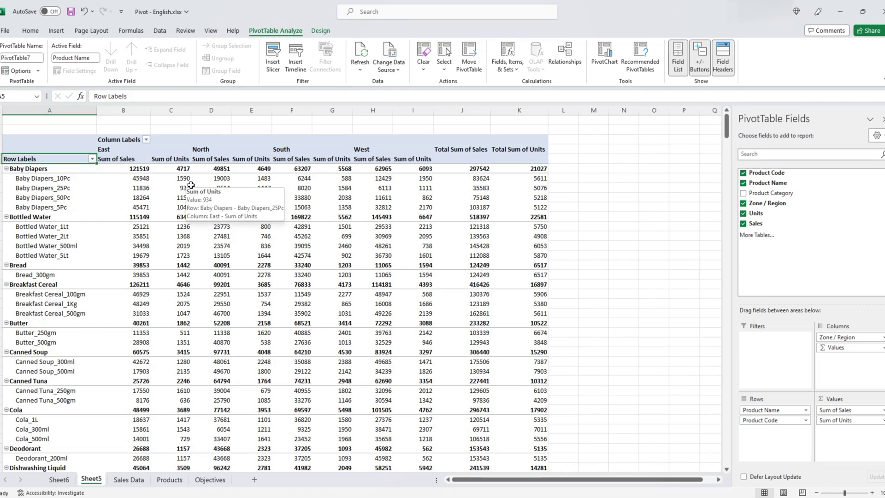
mouse_move(215, 196)
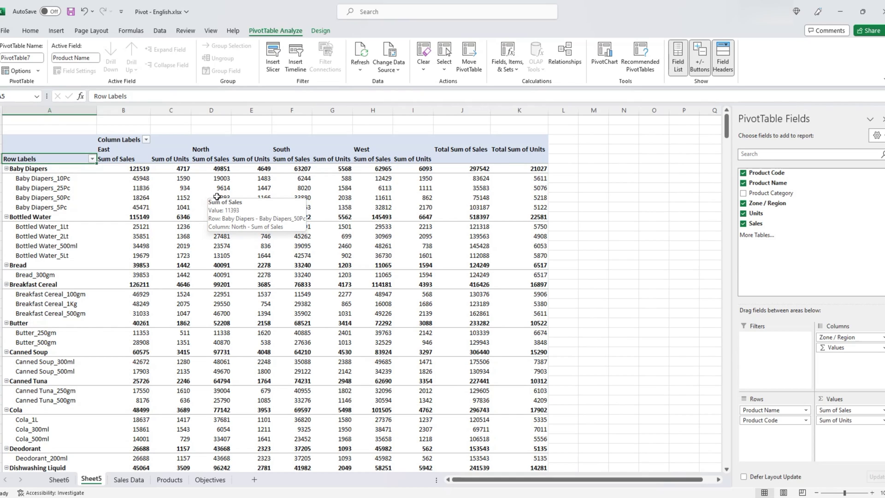
Make Zone / Region a report filter and set it to East only.
left_click_drag(840, 344, 768, 341)
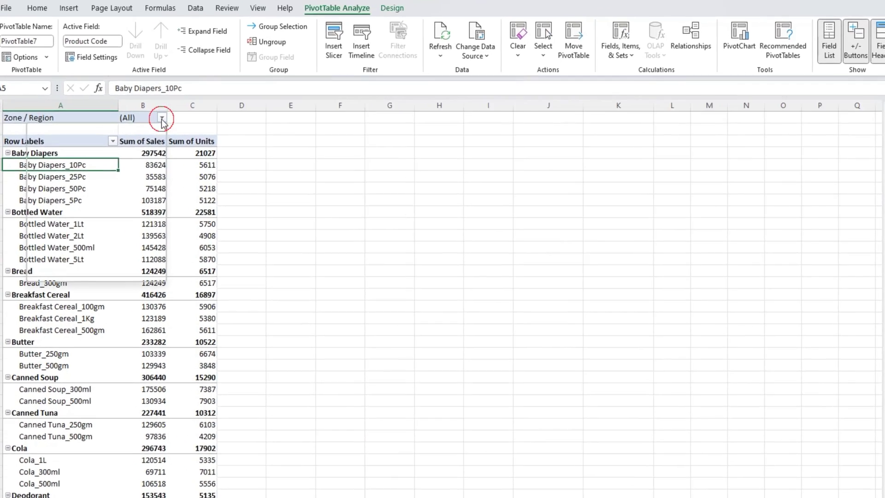
left_click(132, 121)
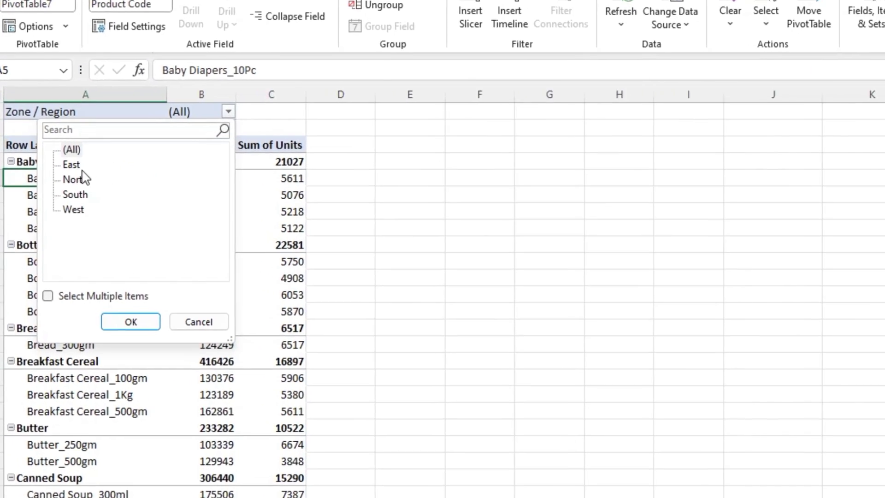
left_click(61, 159)
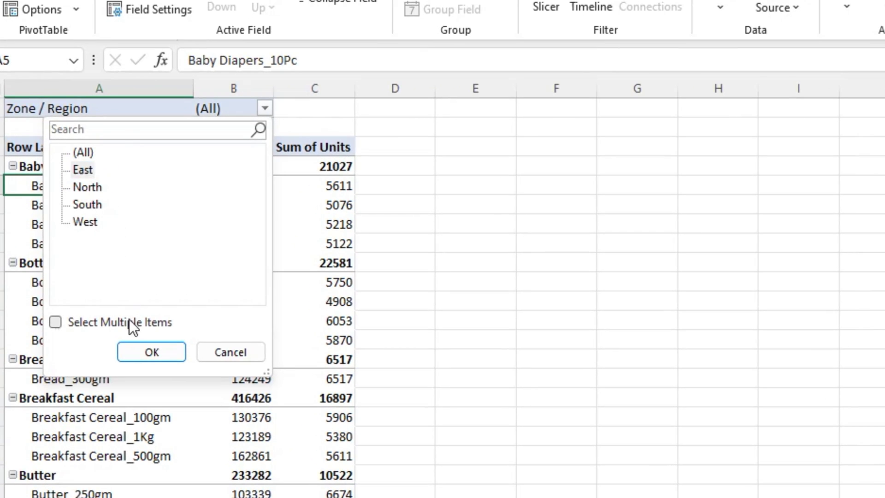
left_click(145, 354)
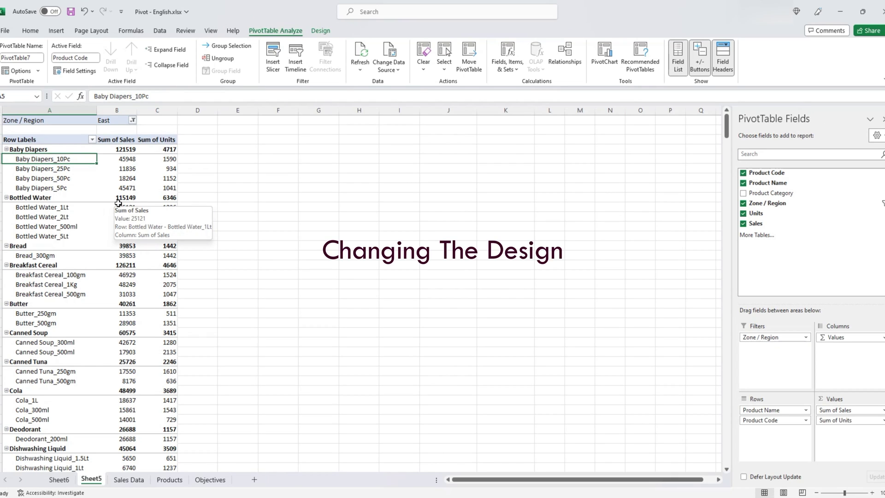
Toggle the pivot's Row Headers and Banded Rows styles, leaving bold headers on and rows unbanded.
key("F9")
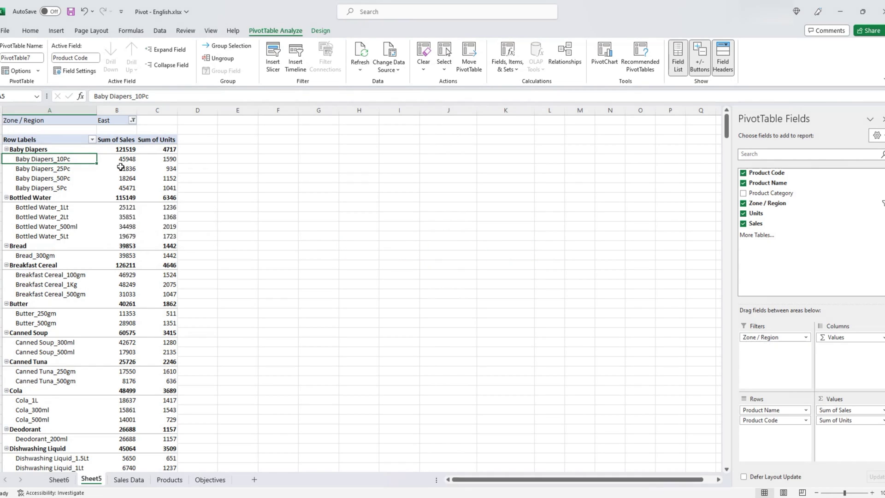
left_click(322, 31)
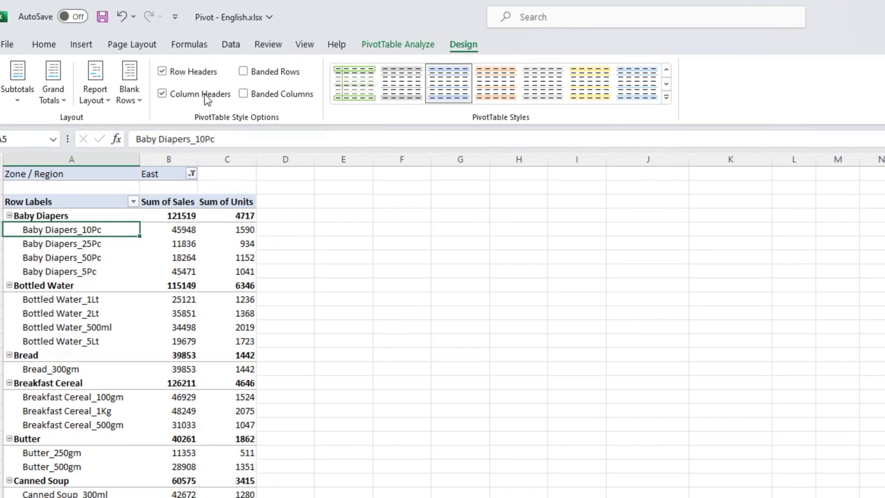
left_click(194, 74)
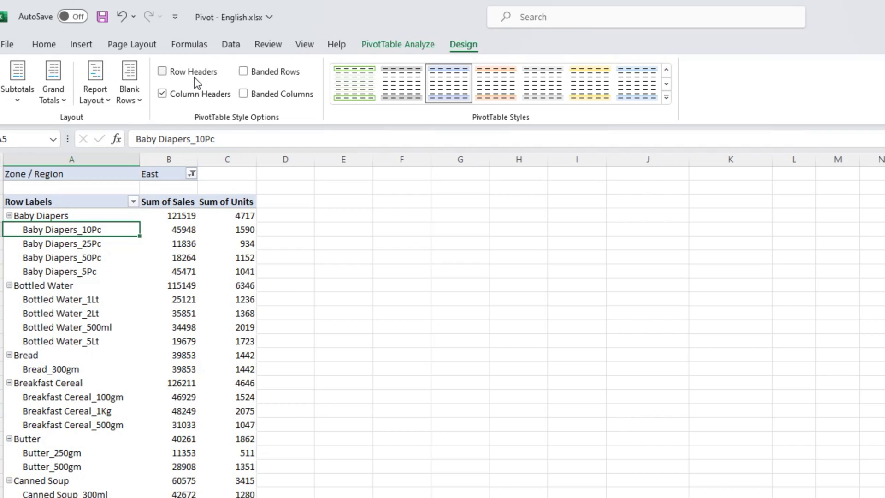
left_click(195, 77)
left_click(260, 75)
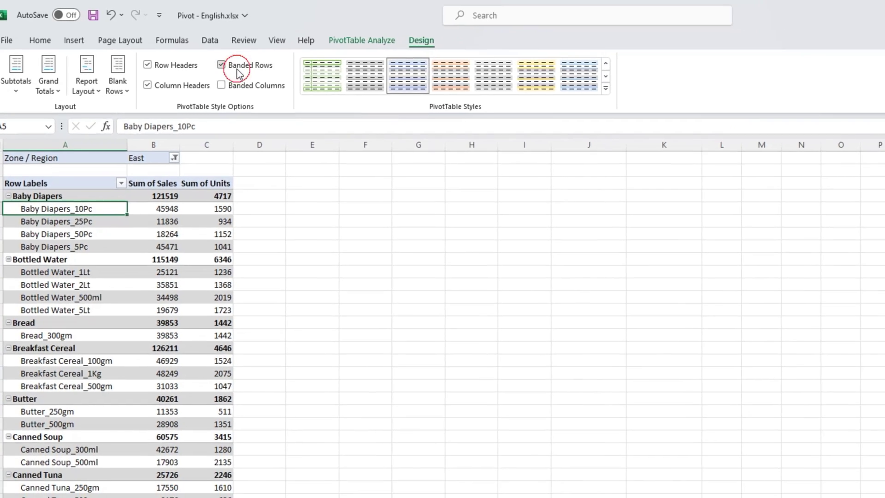
left_click(262, 77)
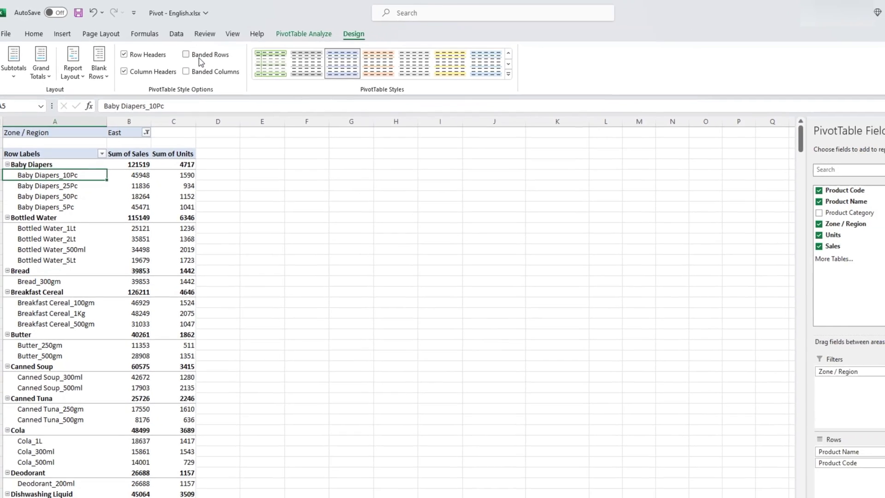
Switch to the Sales Data sheet holding the pivot's source records.
key("F9")
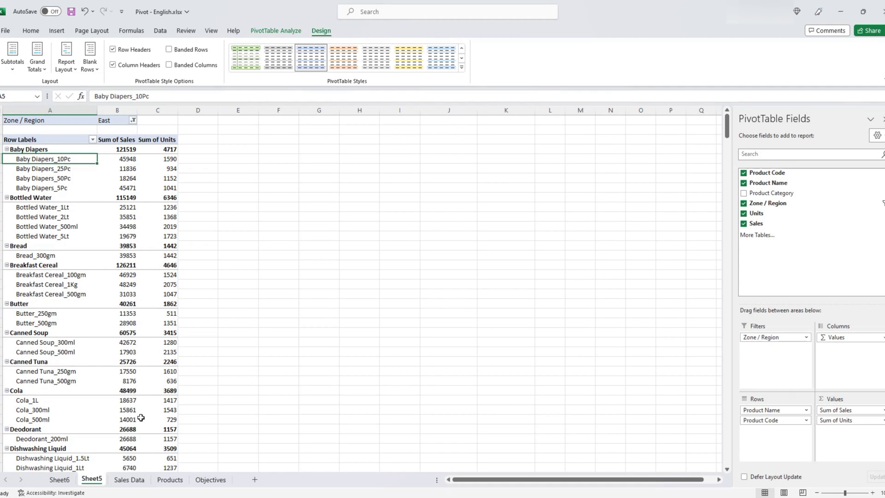
left_click(129, 480)
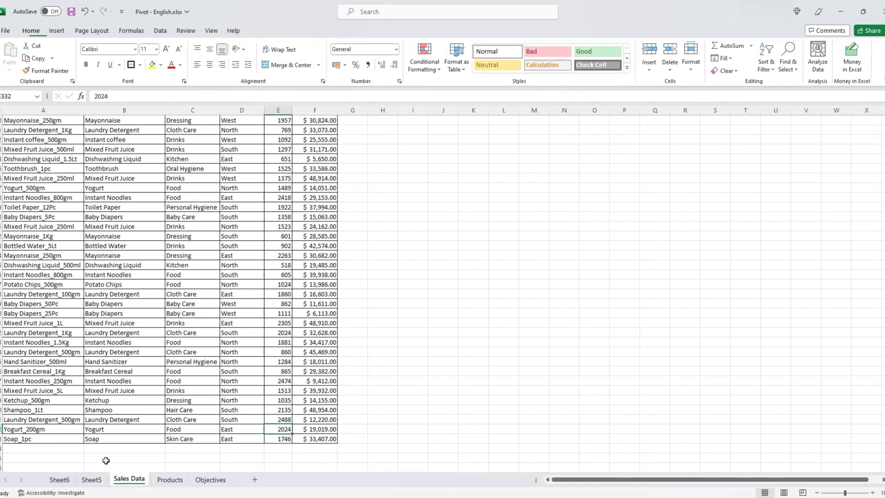
Add a new source record in row 334: Temp, Temp, Temp, East, 1746.
left_click(52, 450)
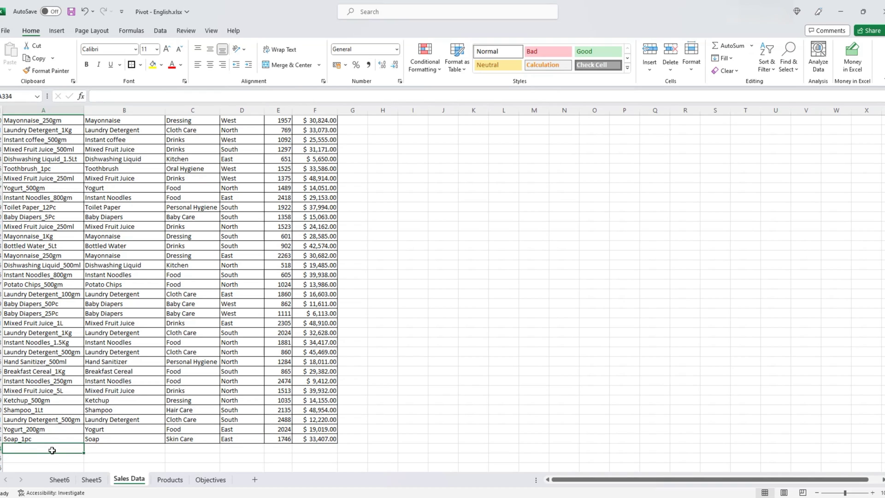
type("Temp")
key("Tab")
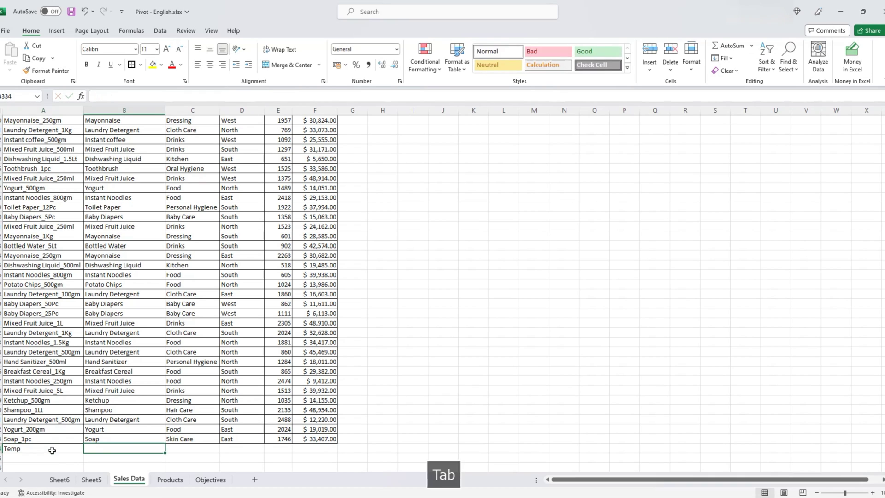
type("Temp")
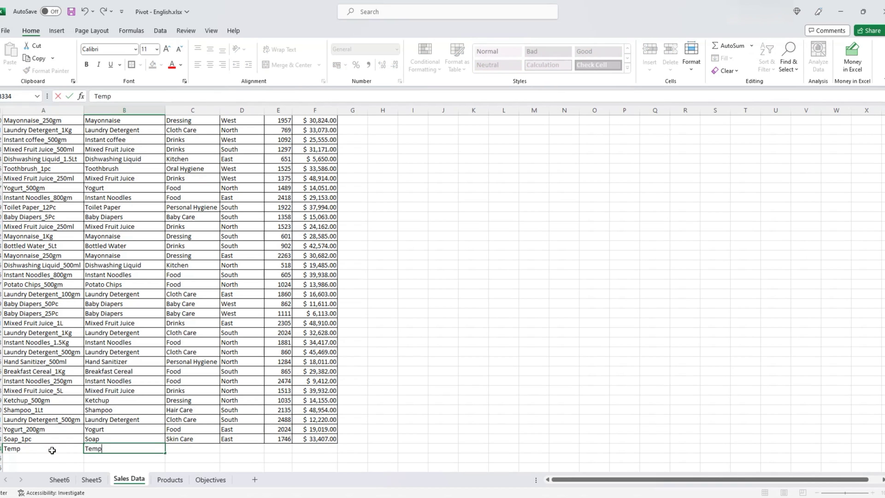
key("Tab")
type("Temp")
key("Tab")
type("East")
key("Tab")
type("1746")
key("Tab")
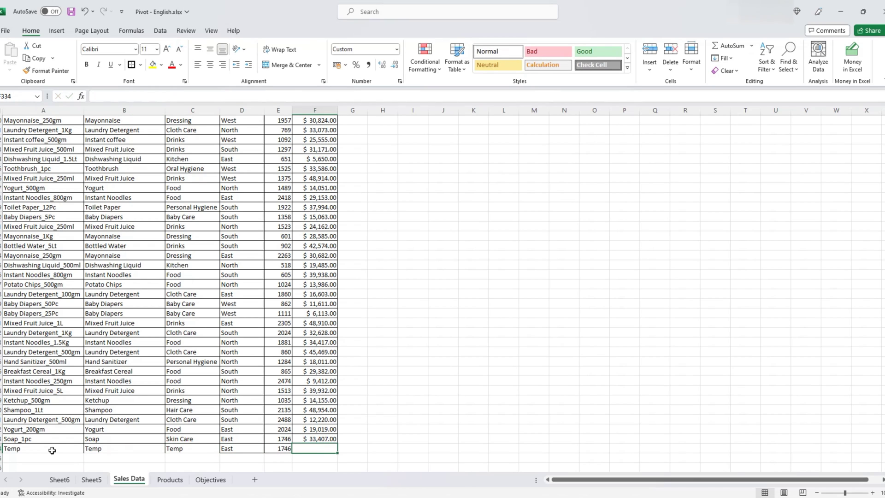
Return to the Sheet5 pivot and check its East figures, such as Bottled Water_500ml sales.
left_click(91, 479)
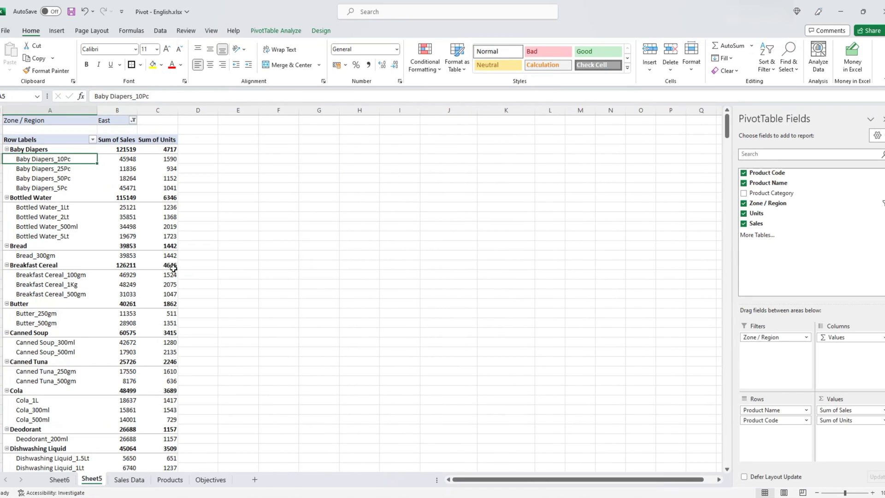
left_click(130, 228)
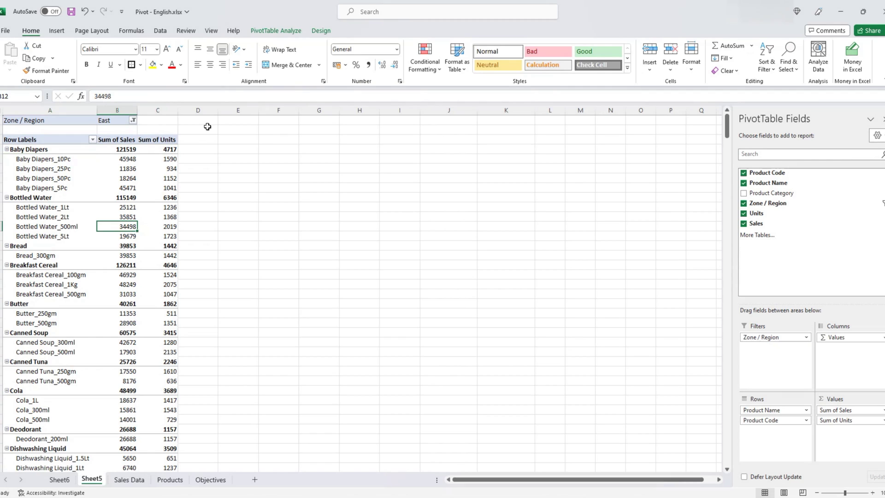
left_click(275, 30)
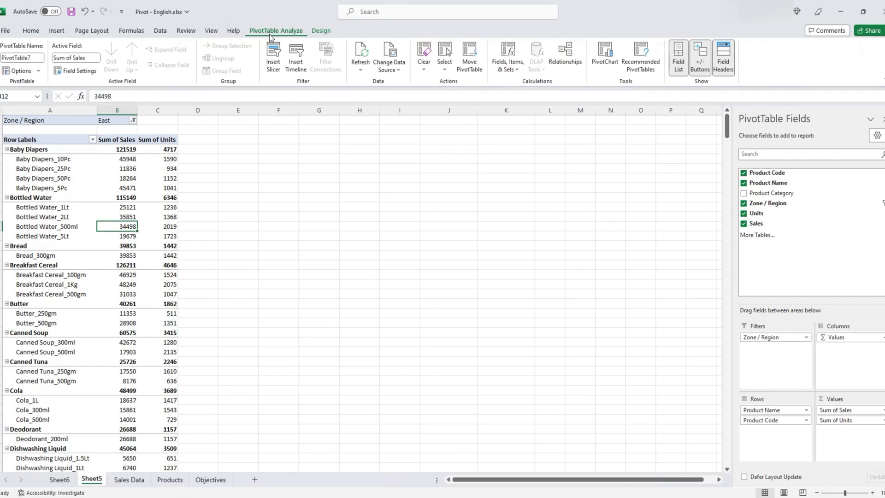
Extend the pivot table's data source range down to $F$334.
left_click(393, 59)
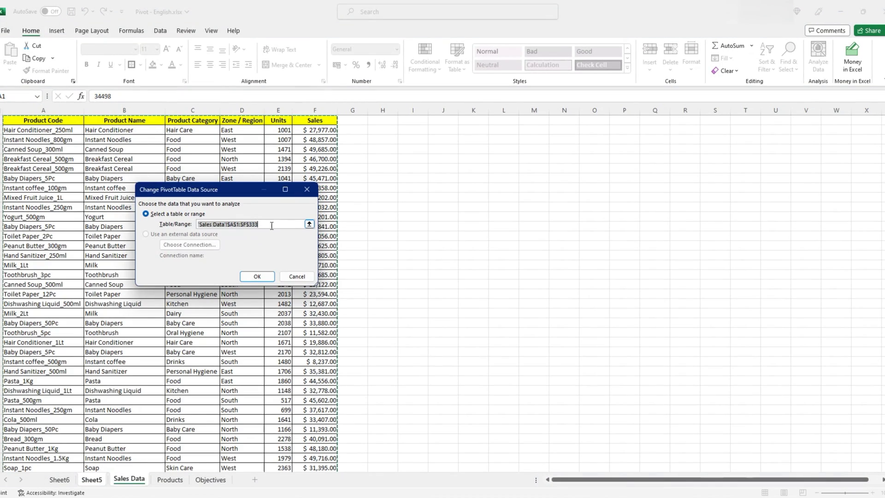
left_click_drag(41, 121, 286, 464)
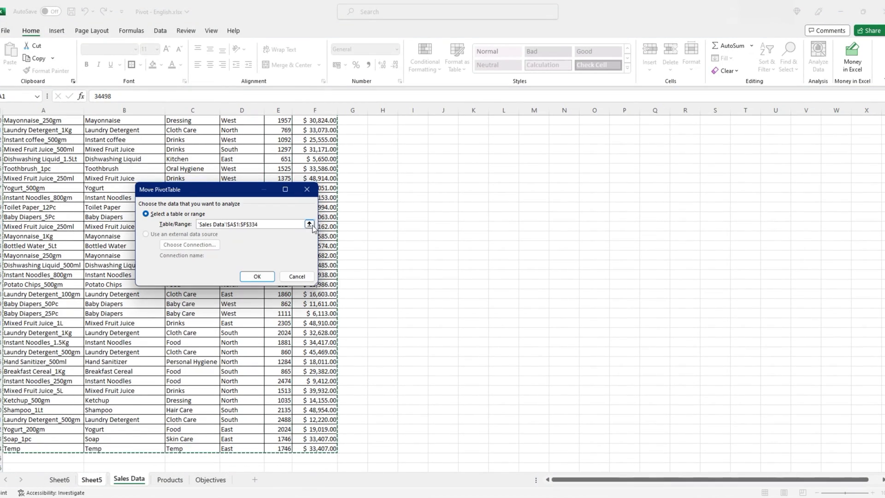
left_click(258, 275)
Remove the Zone / Region filter from the pivot and select the new Temp row.
left_click_drag(785, 341, 67, 283)
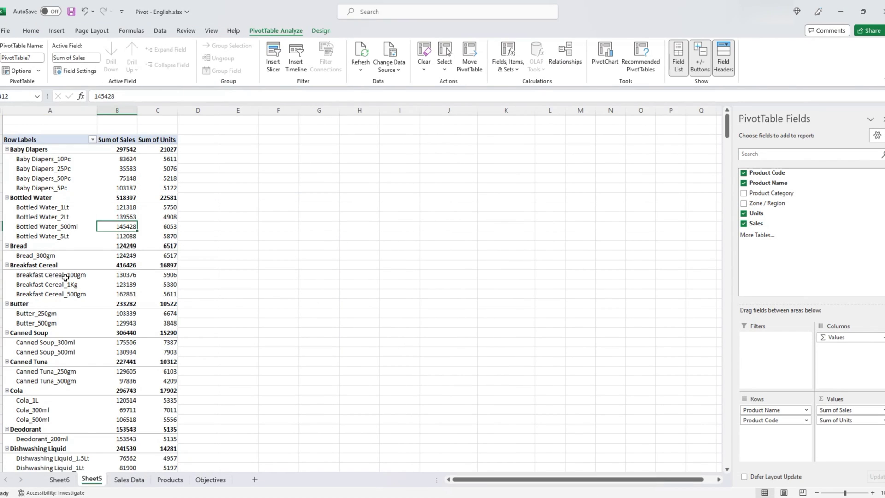
right_click(67, 276)
left_click(71, 330)
scroll(99, 326, "down", 20)
left_click(20, 367)
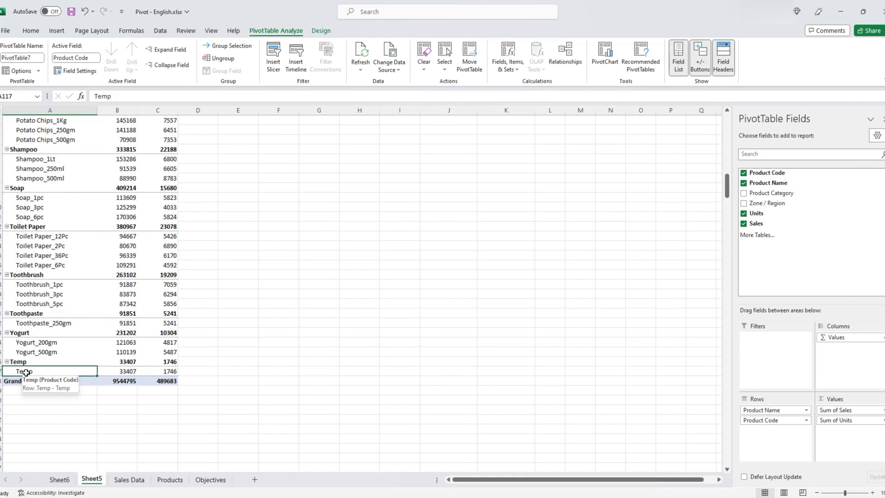
Recalculate with F9 and compare the Temp row between the pivot and the Sales Data sheet.
key("F9")
left_click(132, 480)
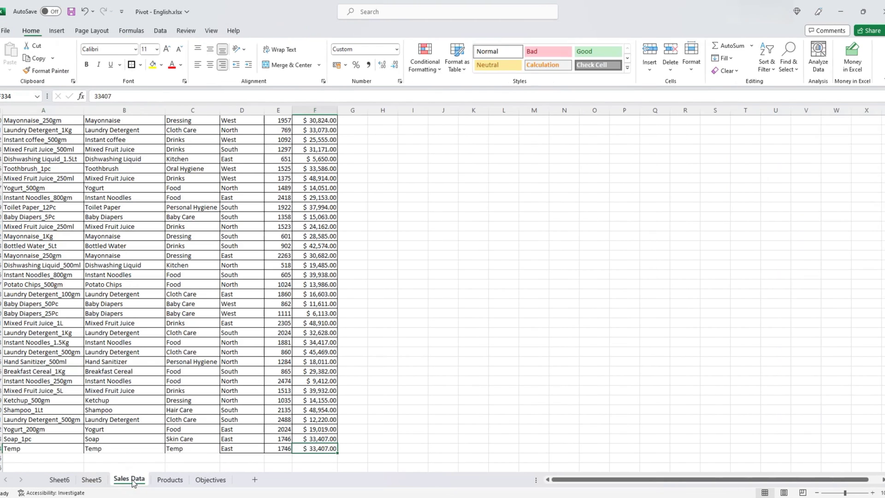
left_click(47, 448)
key("ctrl+Page_Up")
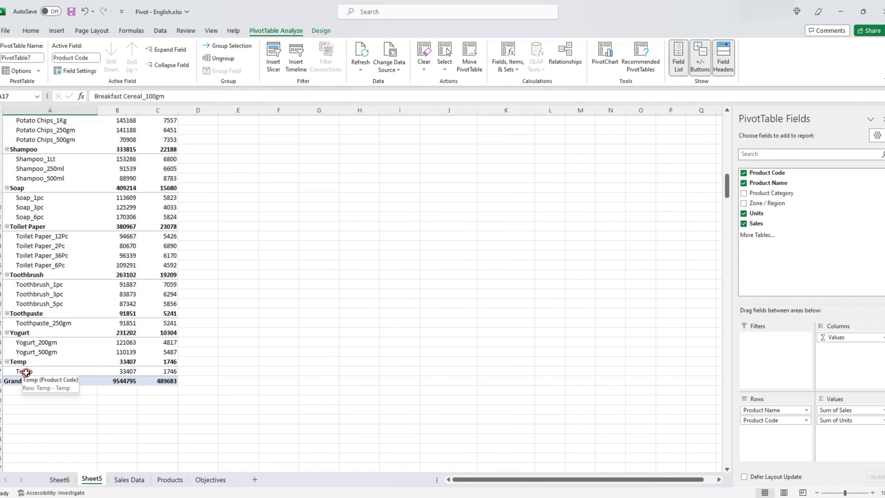
left_click(26, 373)
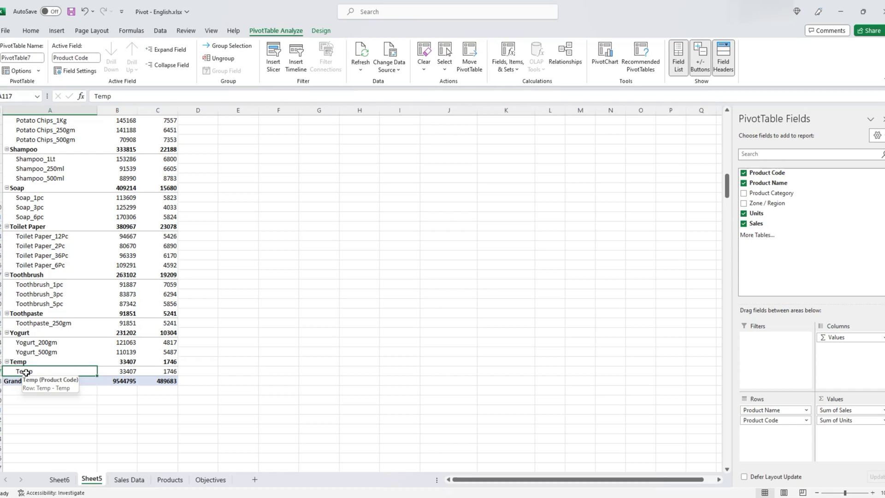
key("F9")
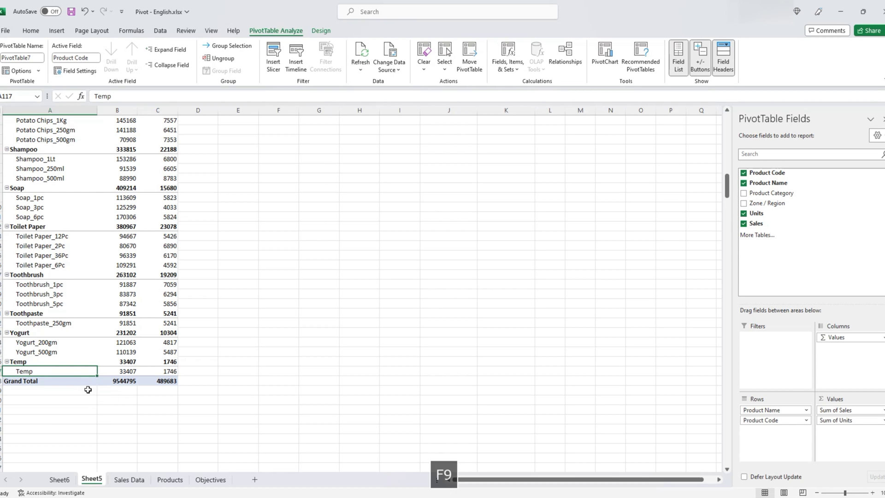
left_click(131, 480)
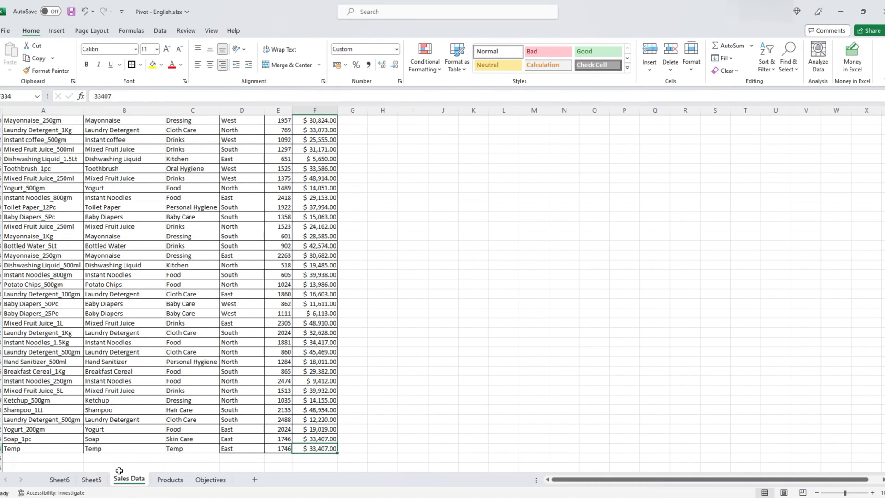
Clear the Temp product code, name and category from cells A334:C334 on Sales Data.
left_click(49, 449)
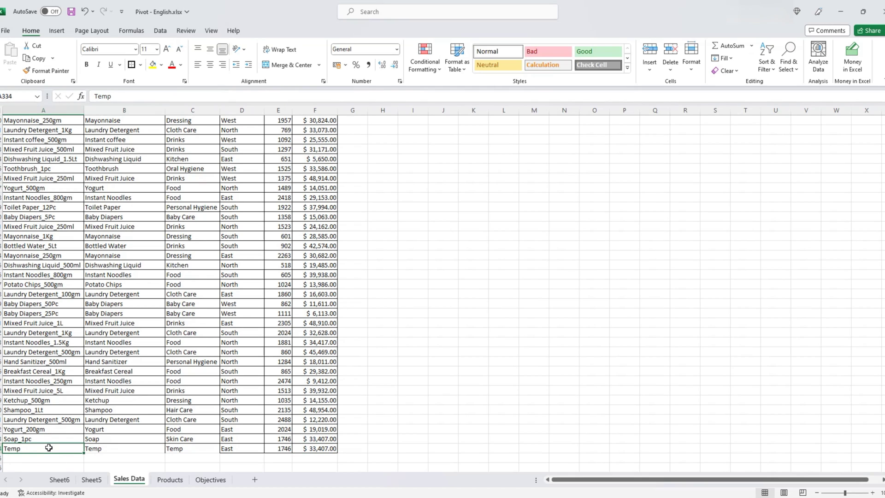
key("Delete")
key("Right")
key("Delete")
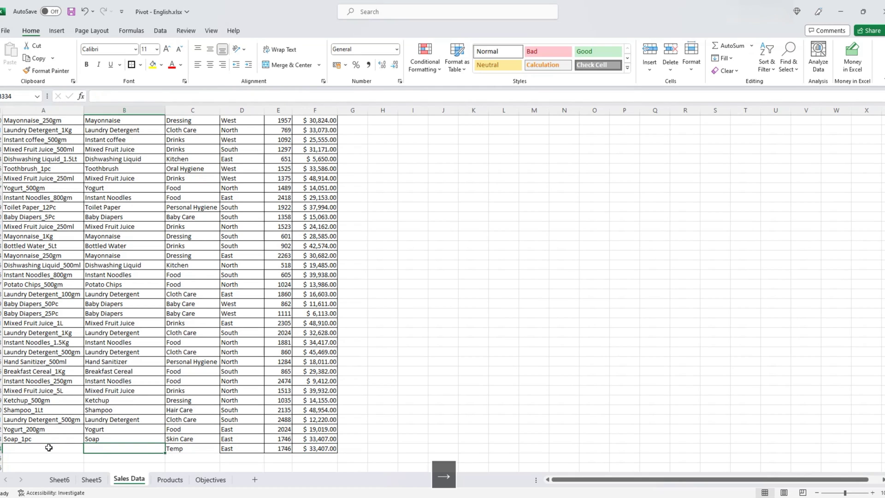
key("Right")
key("Delete")
Refresh the pivot table on Sheet5 so the edited source data shows a (blank) row.
left_click(91, 480)
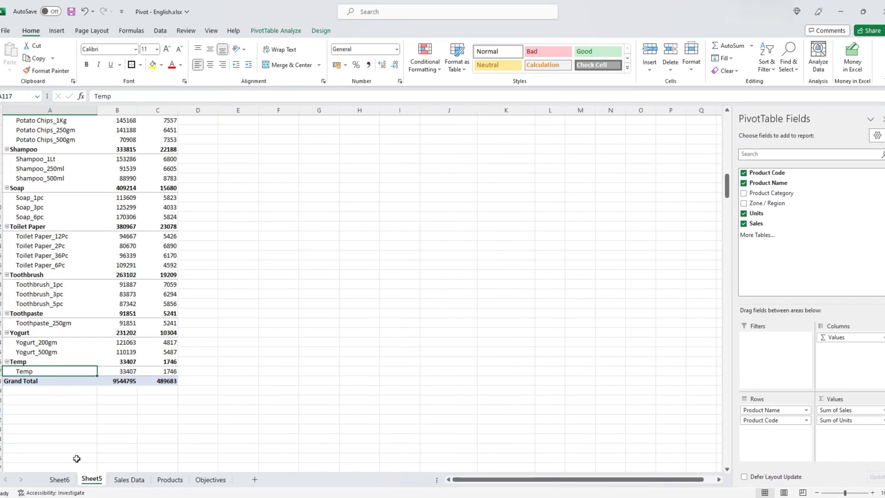
right_click(44, 368)
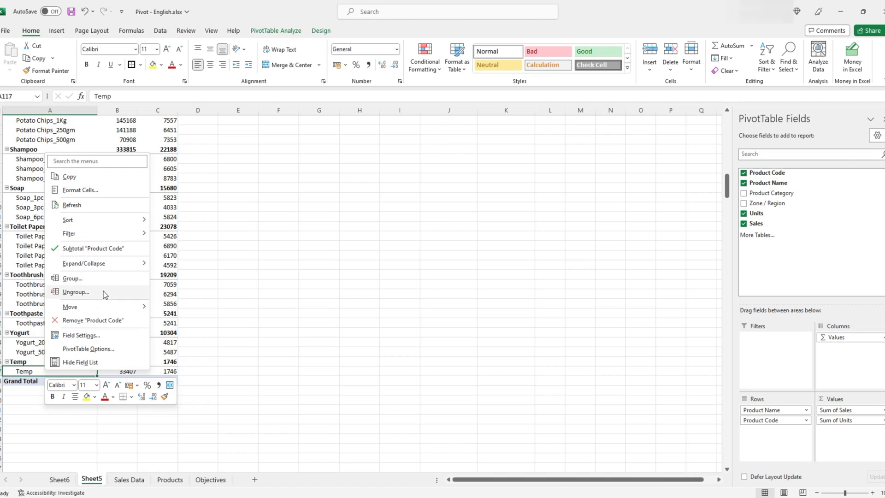
left_click(79, 205)
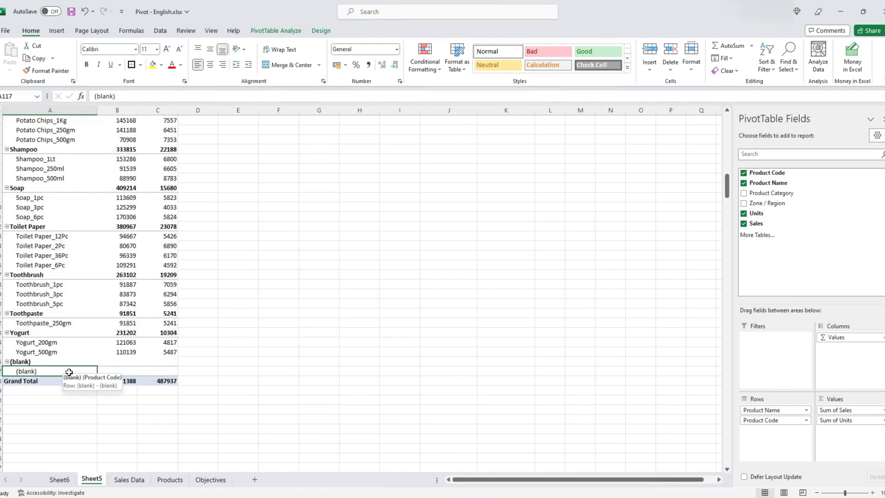
key("F9")
Replace Product Name and Product Code in the pivot rows with Product Category.
left_click_drag(739, 405, 784, 286)
left_click_drag(774, 410, 781, 284)
left_click_drag(772, 193, 779, 409)
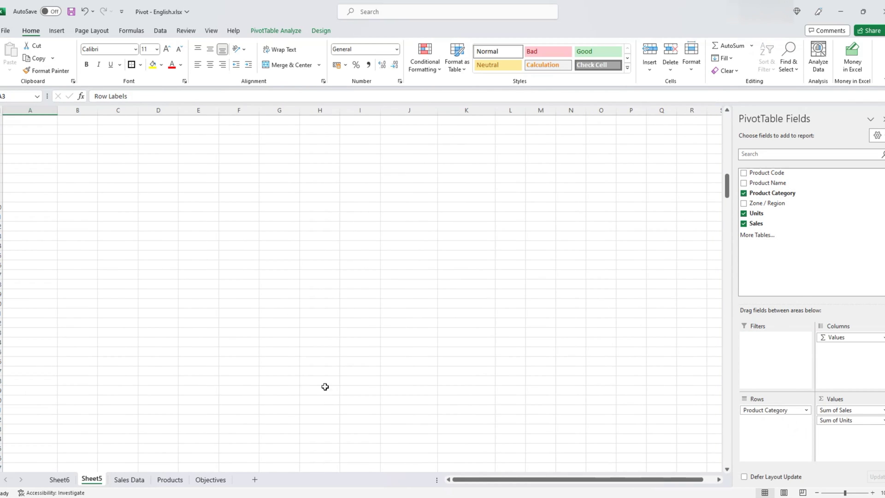
left_click(31, 255)
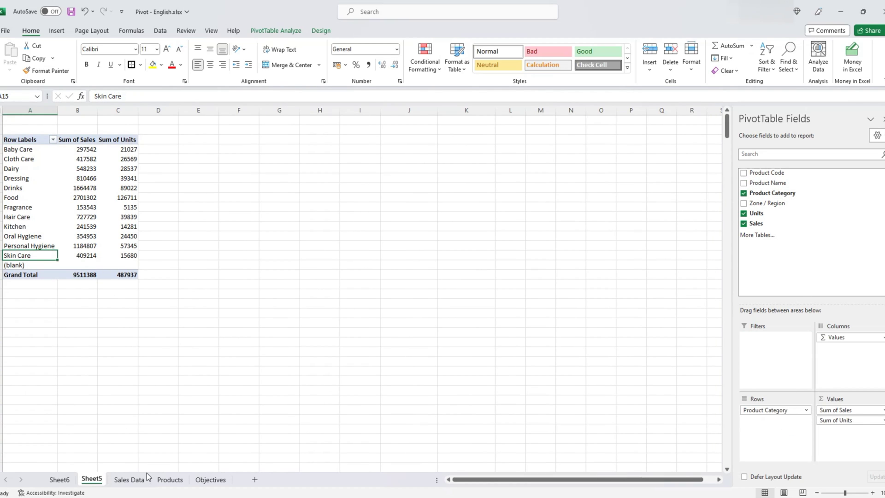
Delete the Skin Care category in cell C333 of the Soap_1pc record on Sales Data.
left_click(134, 480)
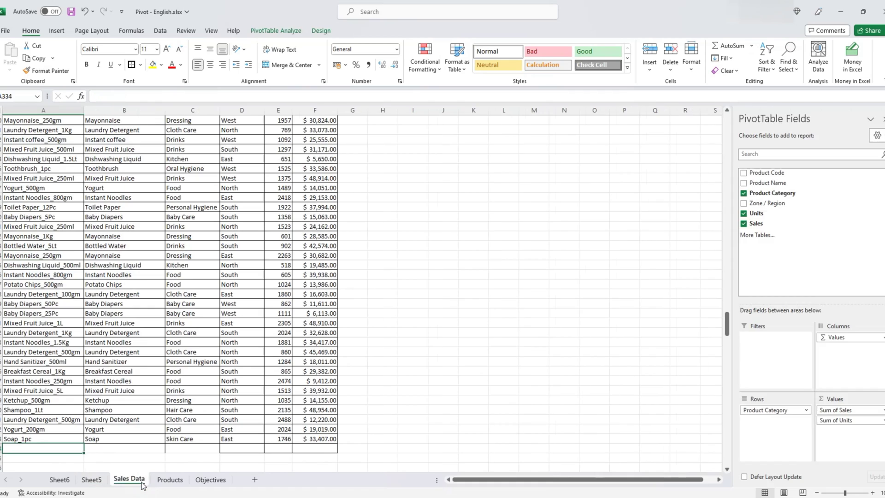
left_click(179, 438)
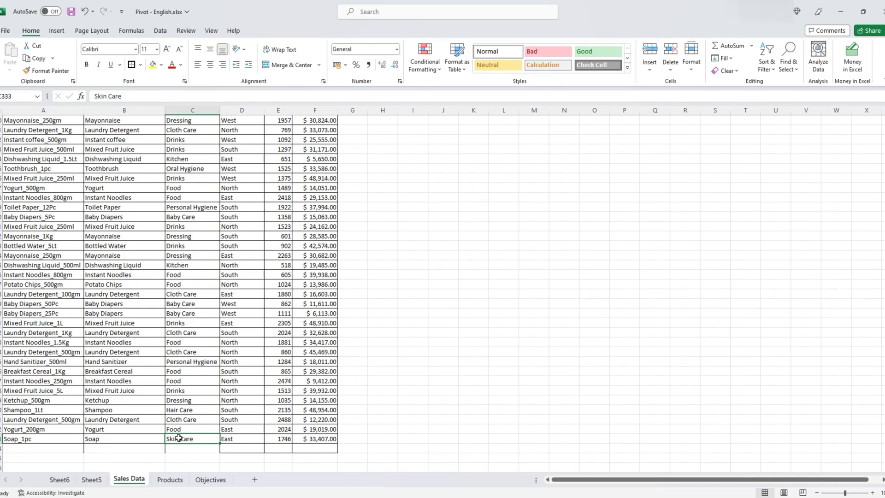
key("Delete")
left_click(92, 480)
left_click(45, 259)
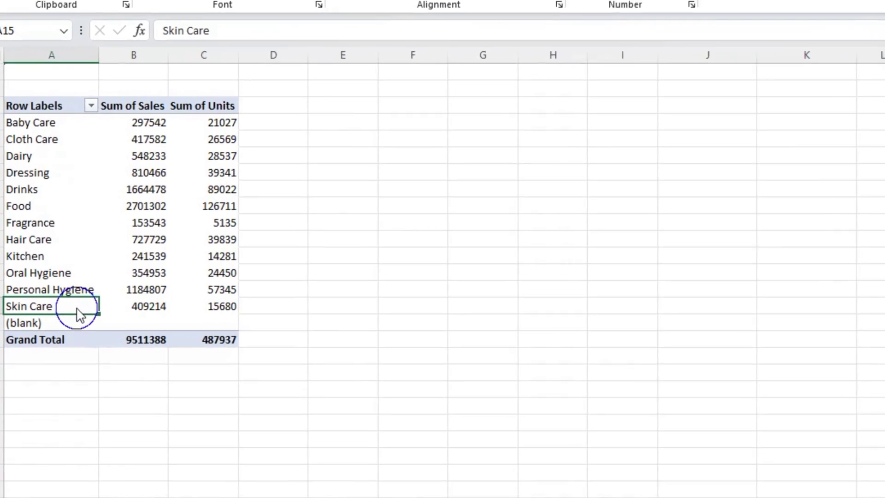
Refresh the pivot so Soap_1pc falls into (blank), then drill into the (blank) sales total.
right_click(78, 313)
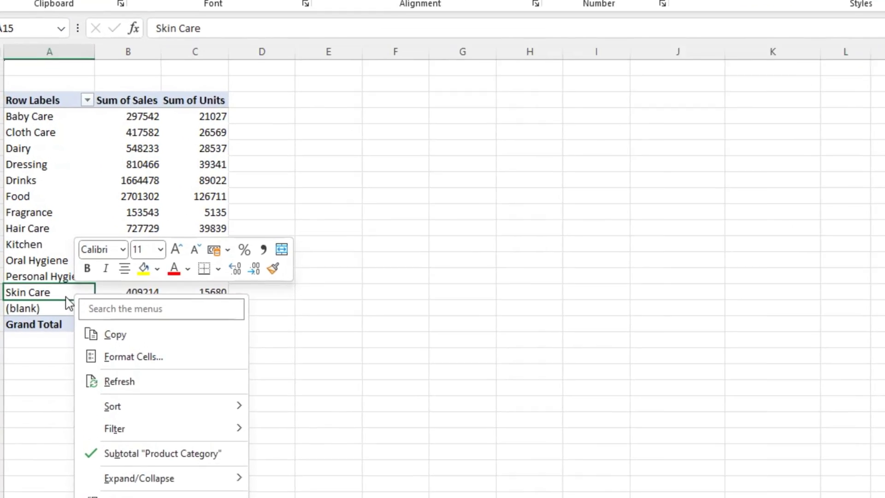
left_click(113, 381)
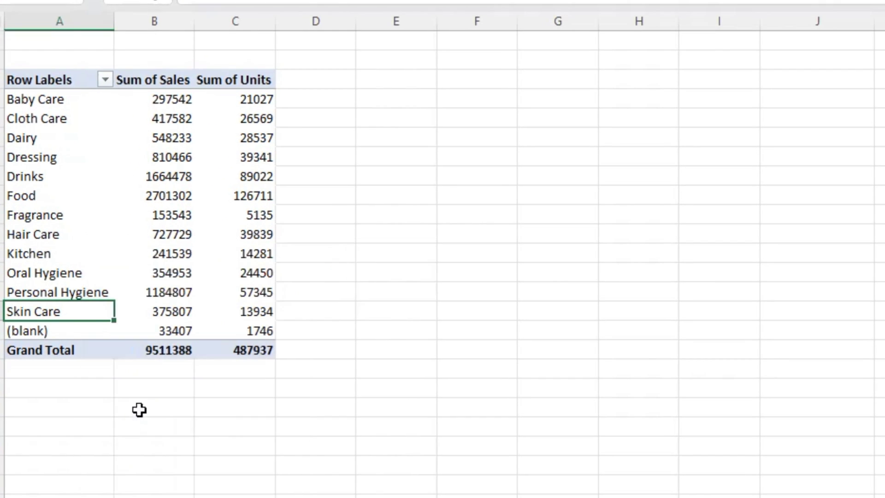
mouse_move(152, 340)
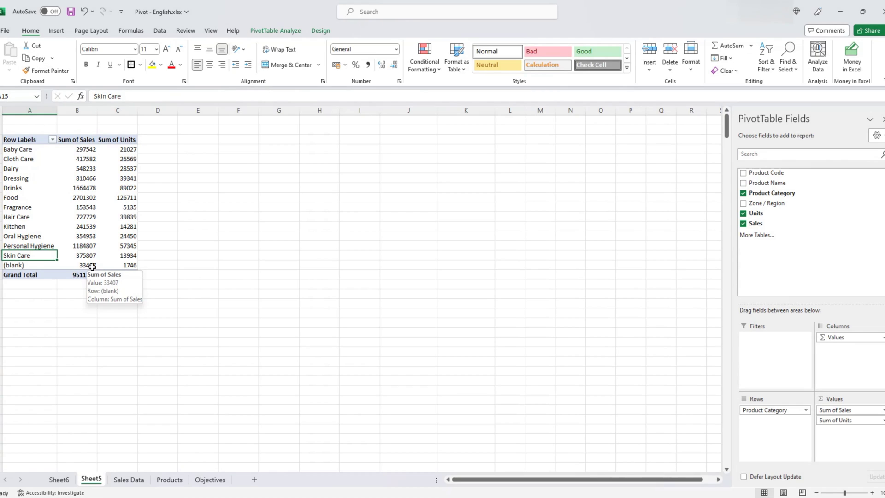
double_click(92, 266)
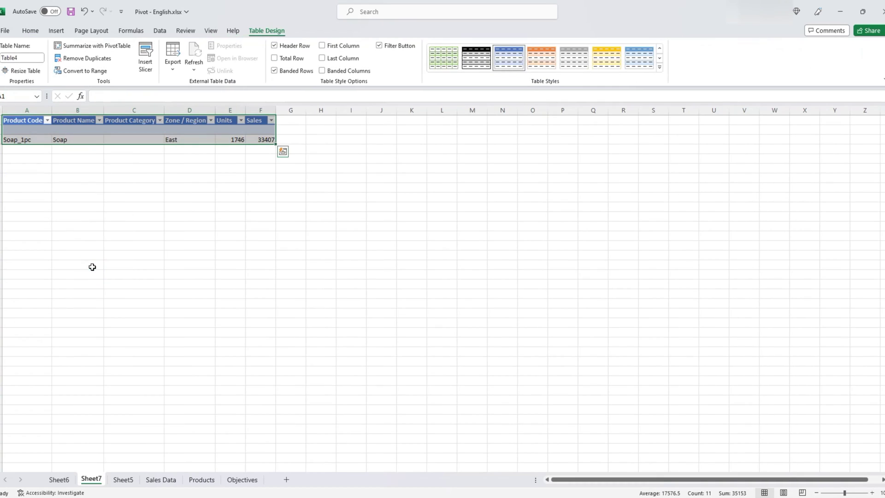
Inspect the Sheet7 drill-down record's region and its empty Product Category value.
left_click(173, 140)
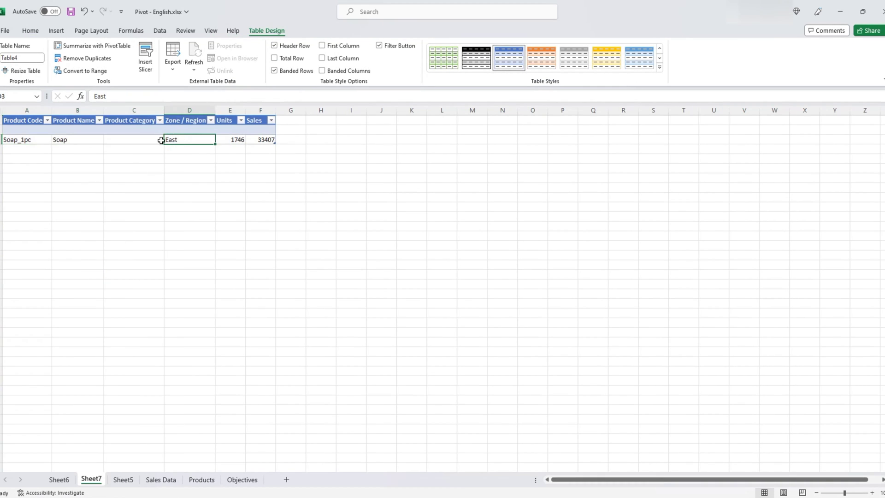
left_click(125, 141)
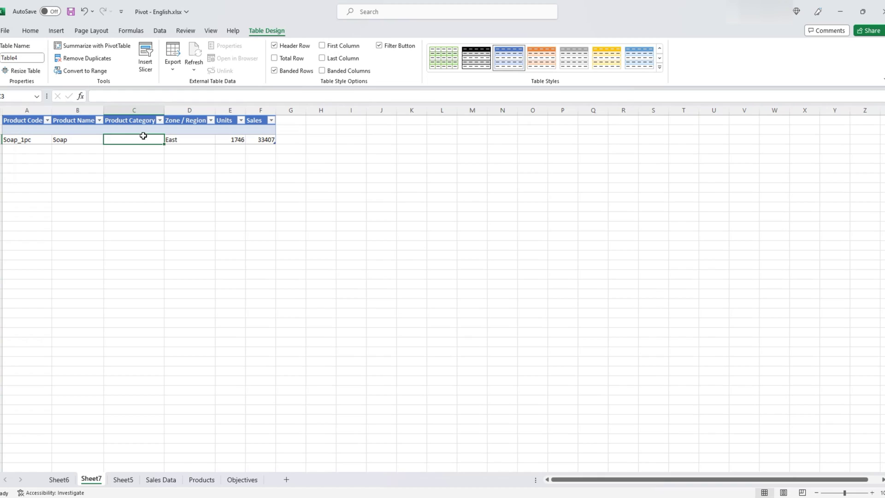